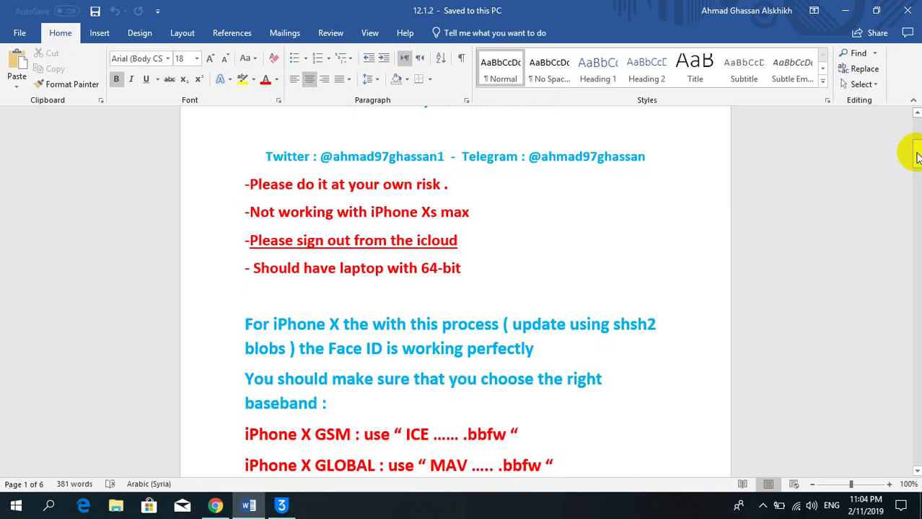
Step: Review the guide's notes on choosing the right baseband for iPhone X GSM and iPhone X GLOBAL
drag(917, 157, 917, 162)
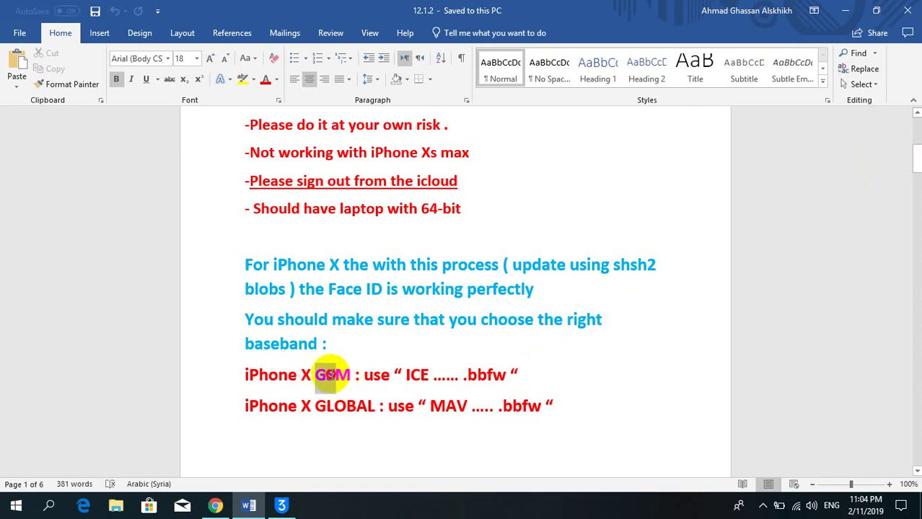
double_click(341, 374)
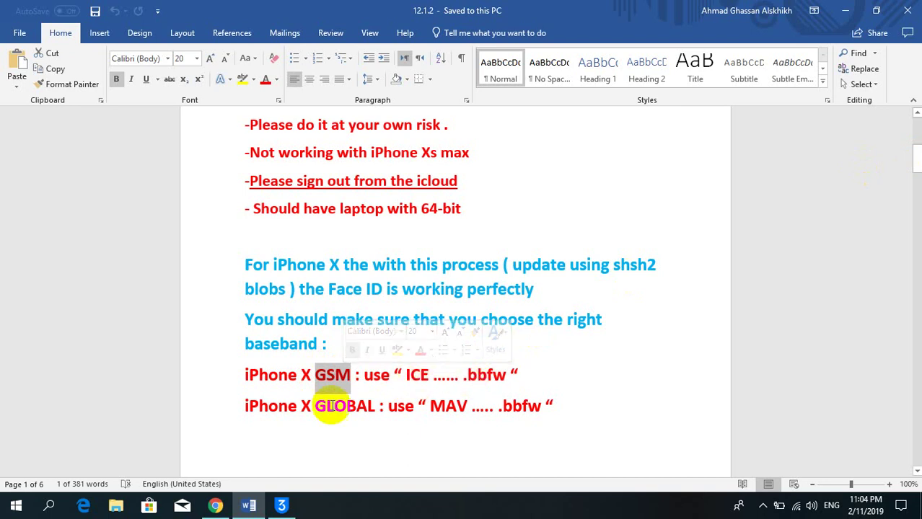
drag(315, 407, 357, 405)
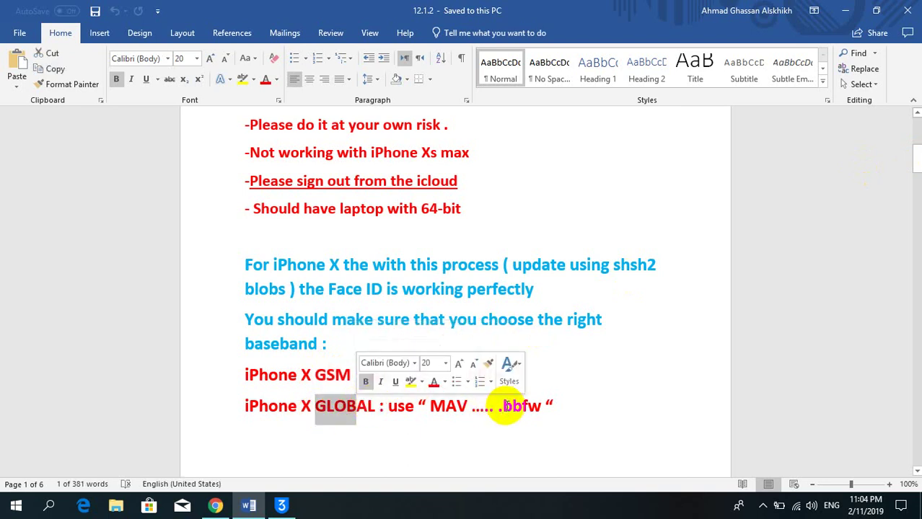
click(560, 411)
scroll(916, 159, down, 6)
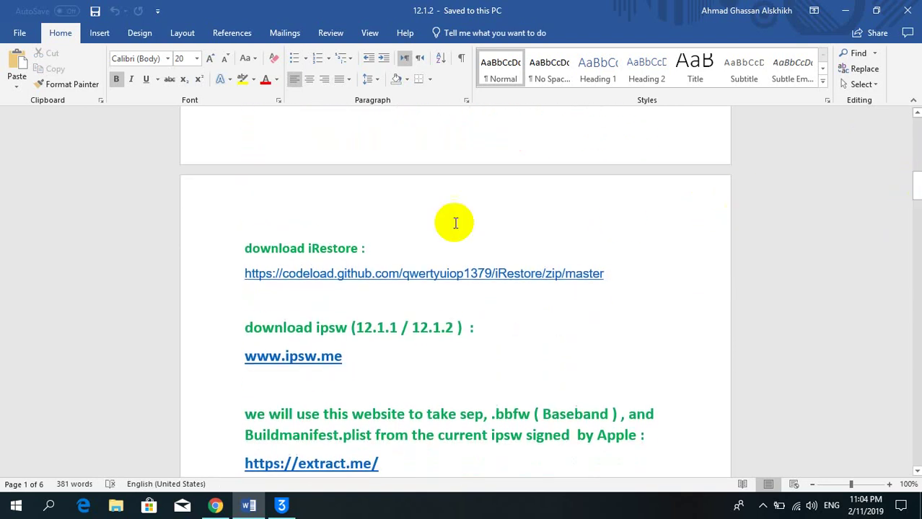
Step: Extract the iRestore-master (2) archive onto the desktop and swap the extracted folder into the archive's place
click(249, 506)
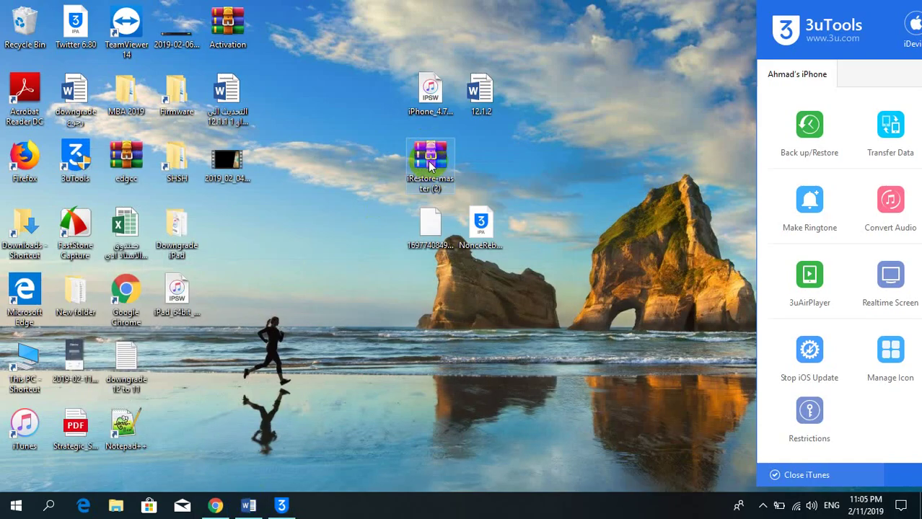
right_click(429, 161)
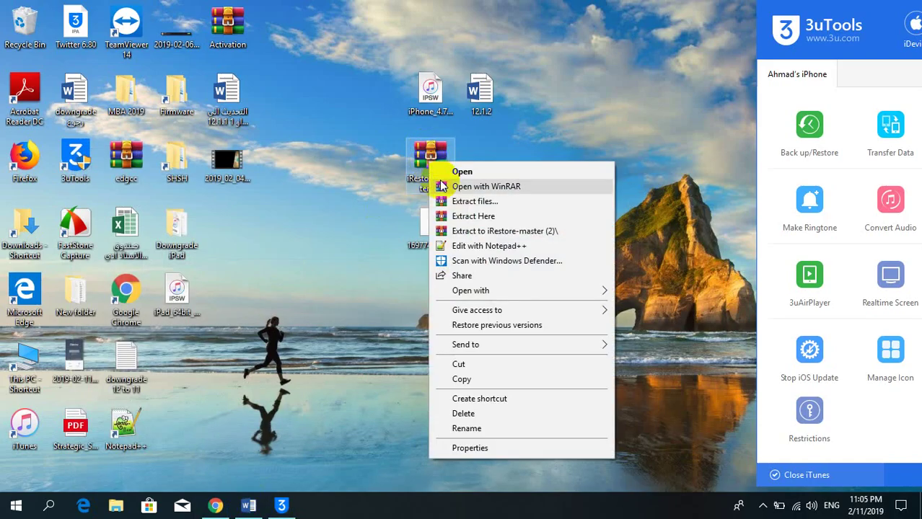
click(450, 215)
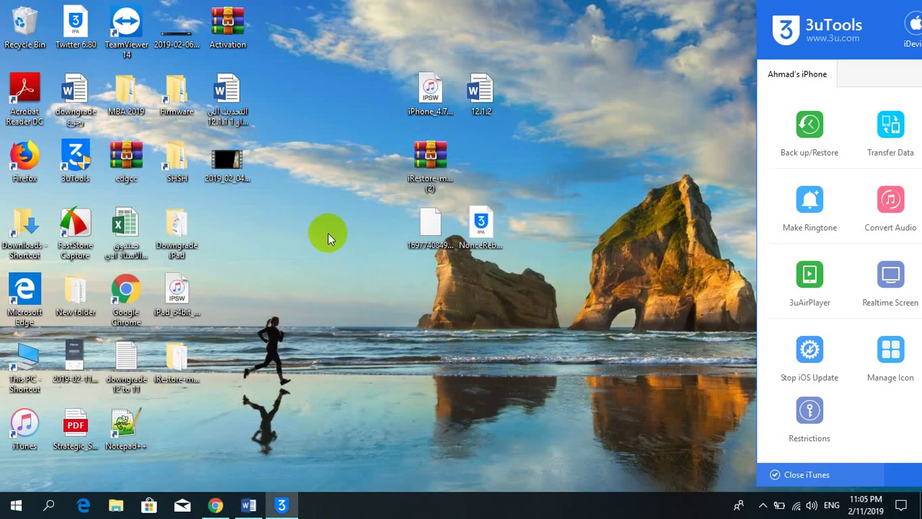
drag(450, 173, 247, 212)
drag(477, 163, 428, 168)
Step: Launch the iRestore application from the extracted iRestore-master folder, close the folder, and place the iRestore window mid-desktop
double_click(430, 169)
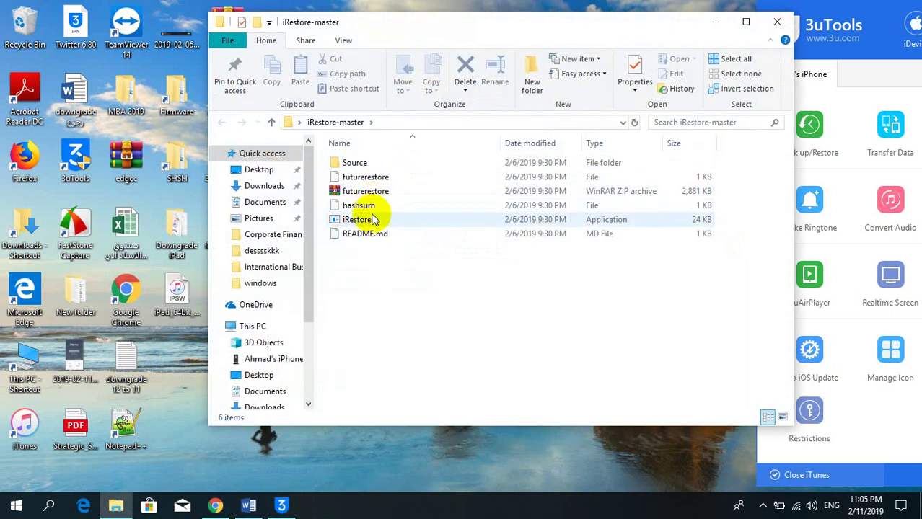
double_click(364, 225)
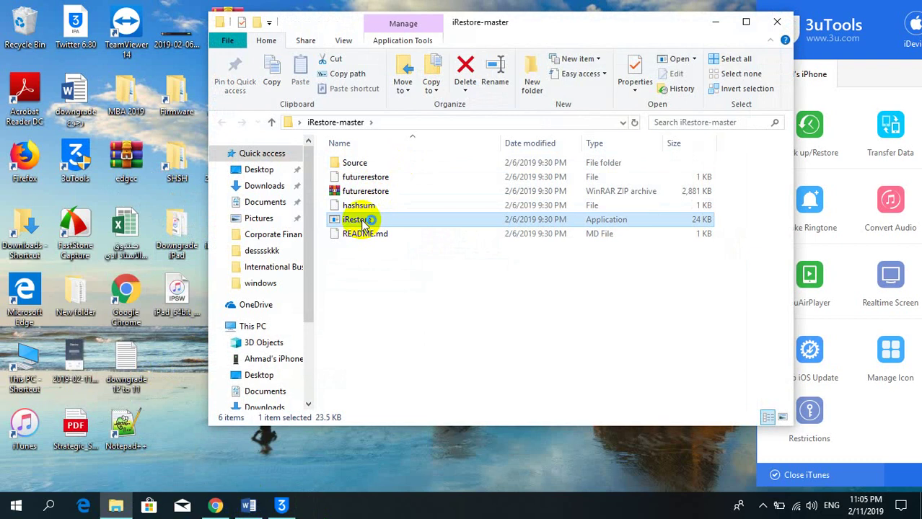
click(777, 24)
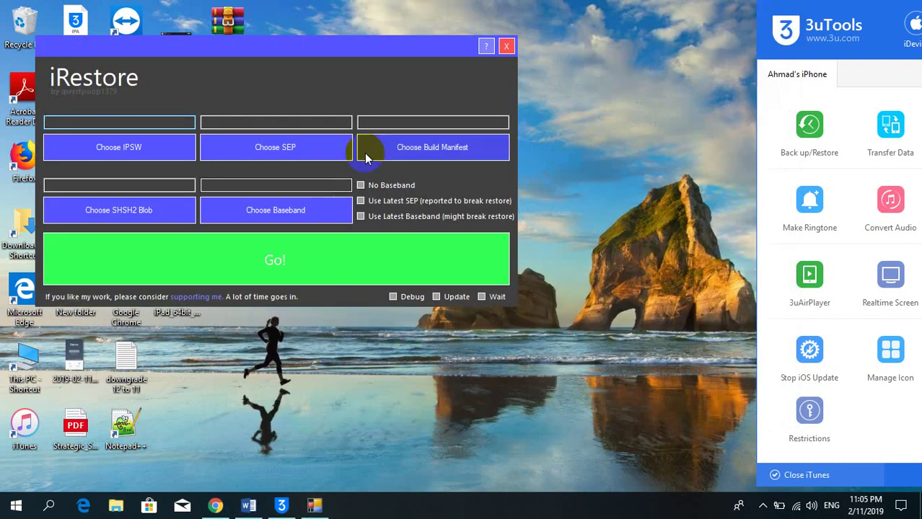
drag(303, 41, 497, 99)
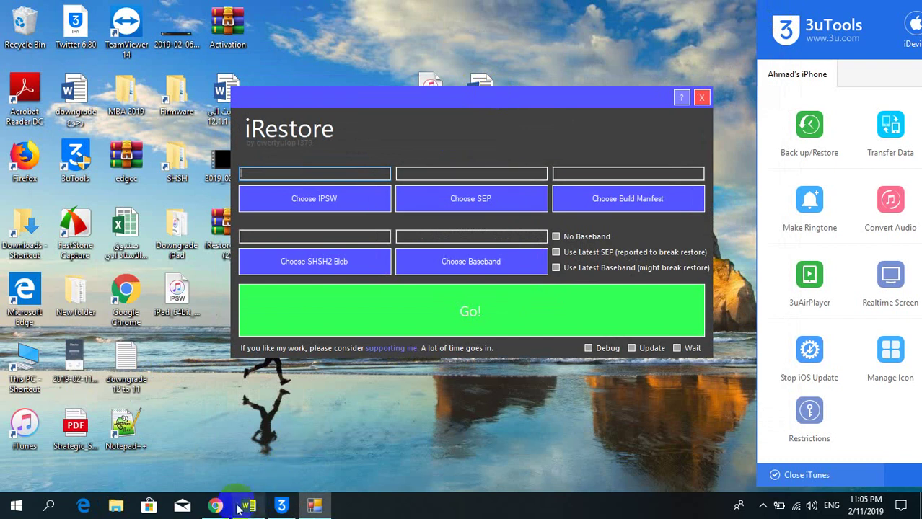
Step: Switch to the 12.1.2 Word guide and read its section on downloading the 12.1.1 / 12.1.2 ipsw
click(215, 506)
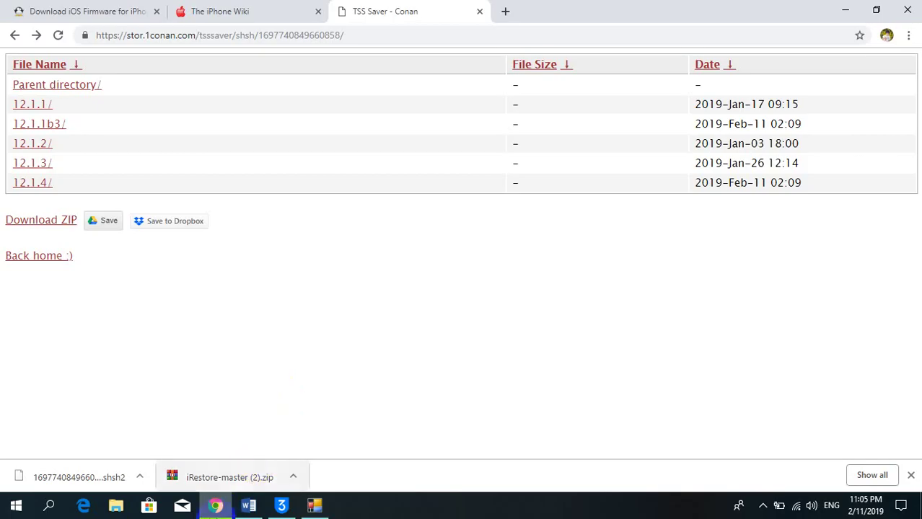
click(215, 506)
click(249, 507)
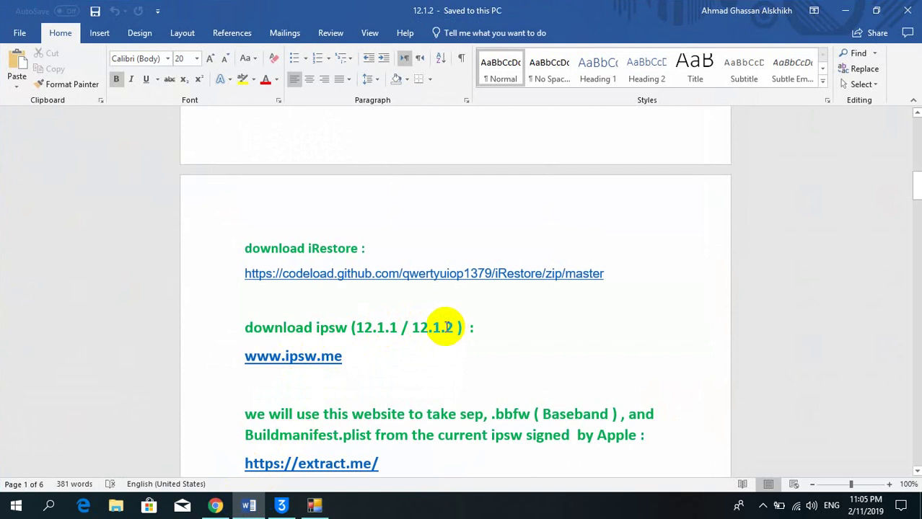
Step: Switch to Chrome and list the signed and unsigned IPSW versions for the iPhone 6s on ipsw.me
click(215, 507)
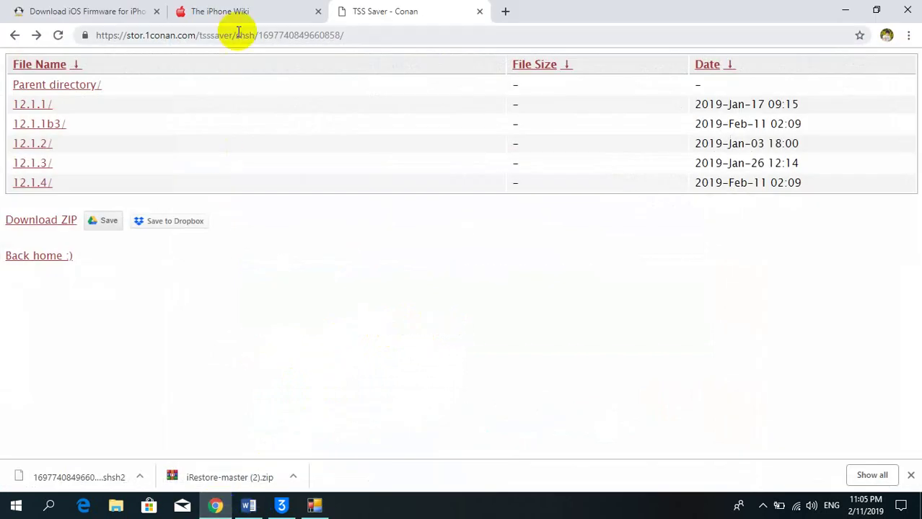
click(243, 10)
click(51, 10)
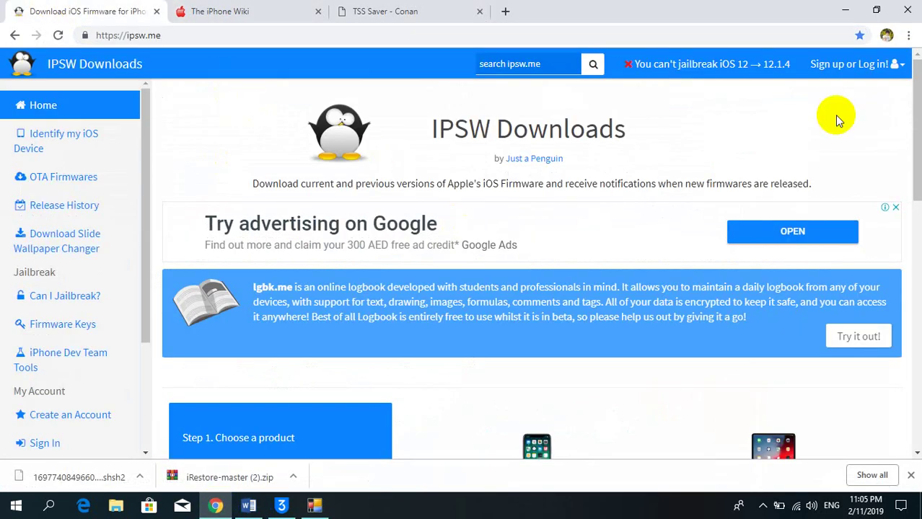
drag(919, 67, 910, 115)
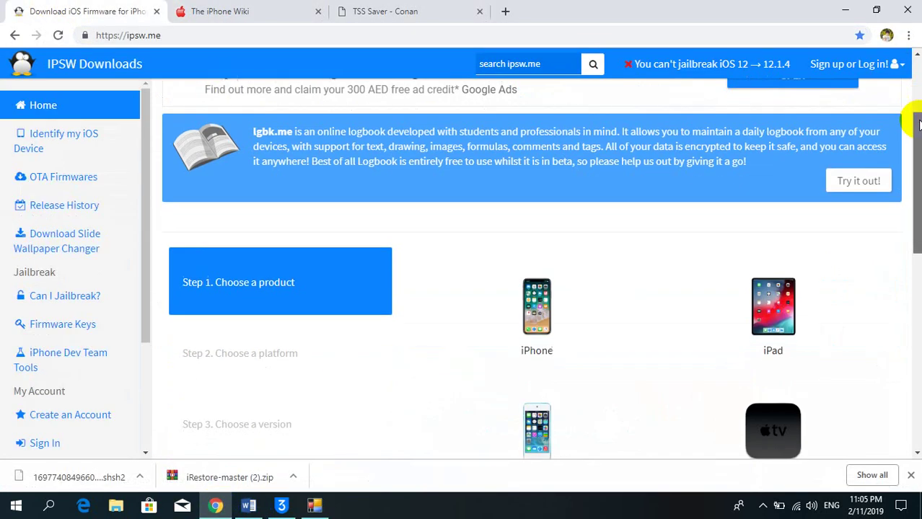
click(562, 287)
scroll(912, 196, down, 4)
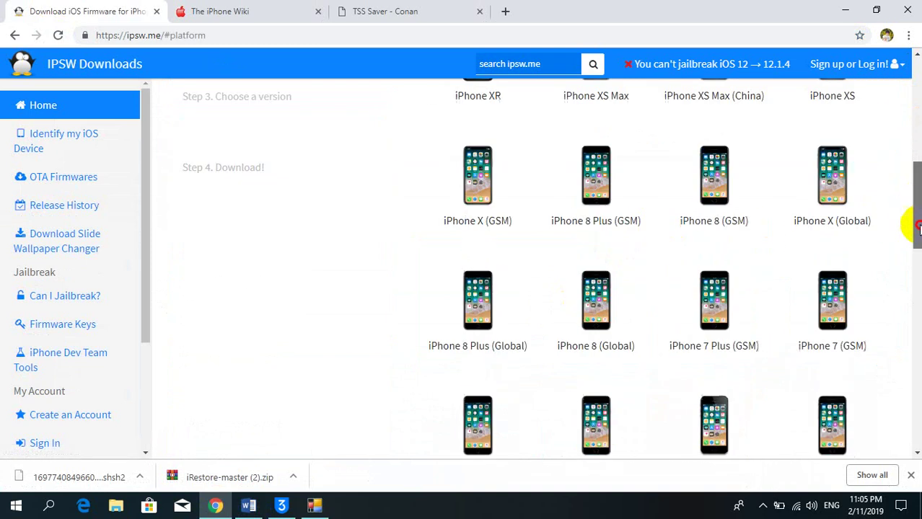
drag(913, 192, 913, 243)
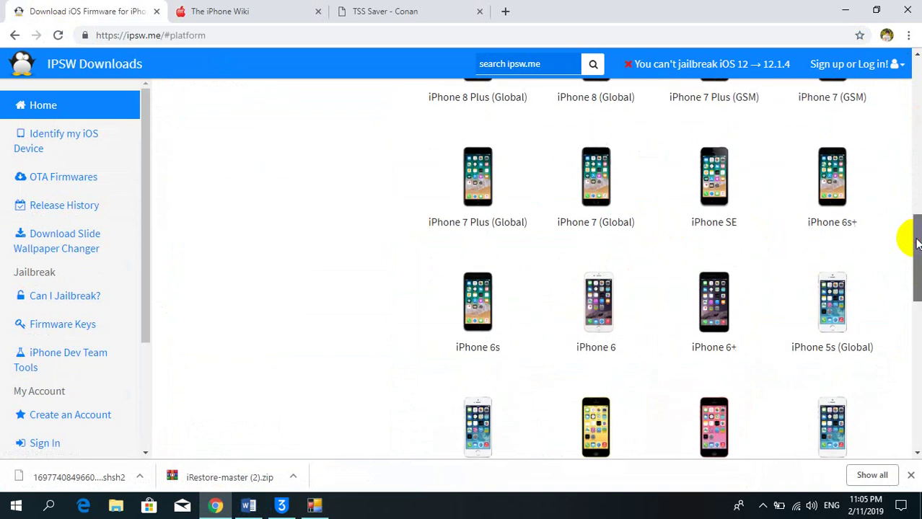
click(487, 301)
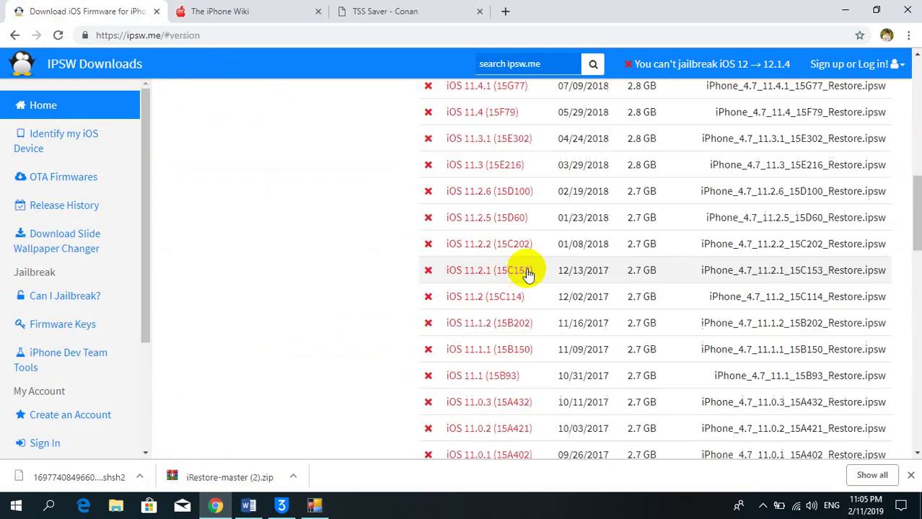
scroll(907, 199, up, 6)
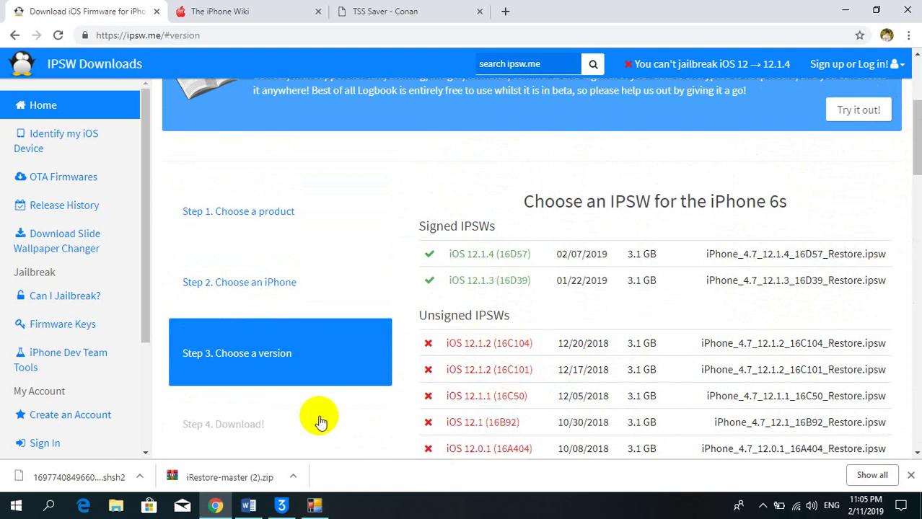
Step: Return to the desktop and identify the iPhone_4.7_12.1.2_16C104_Restore firmware file behind the iRestore window
click(218, 506)
click(222, 504)
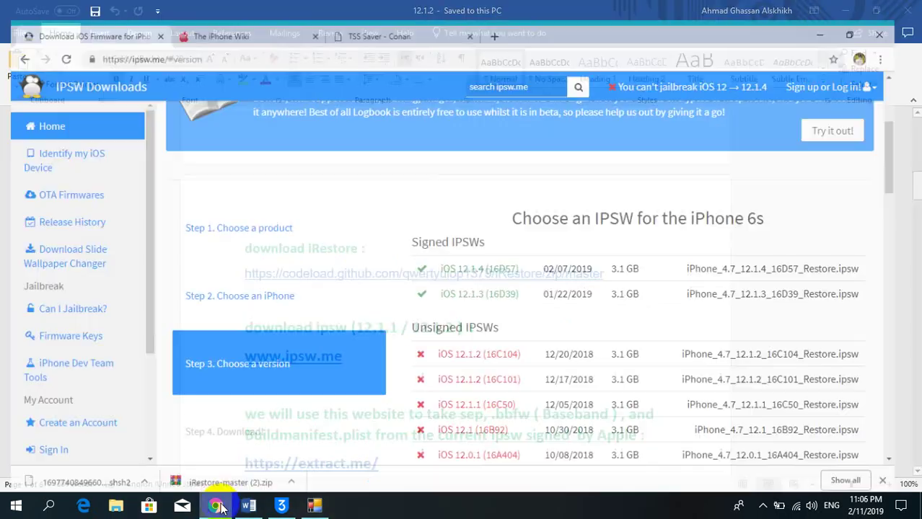
click(241, 508)
click(241, 509)
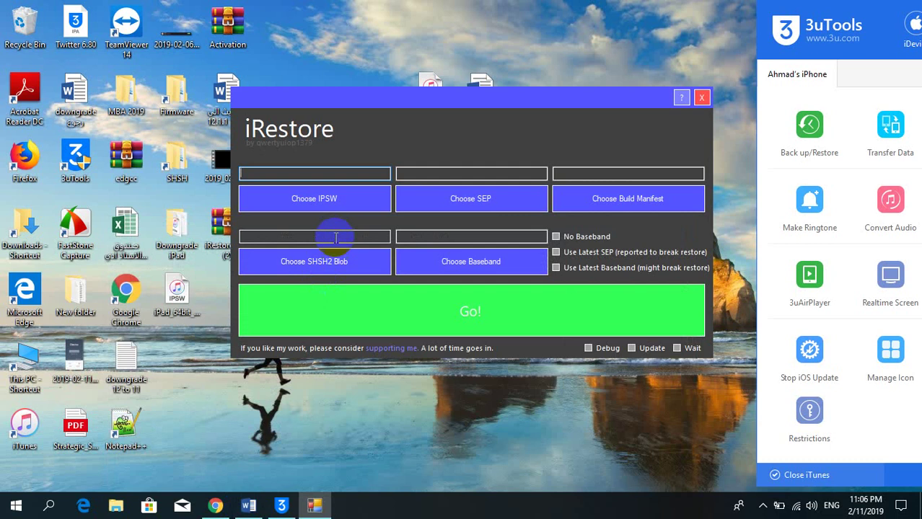
drag(591, 91, 520, 265)
click(430, 94)
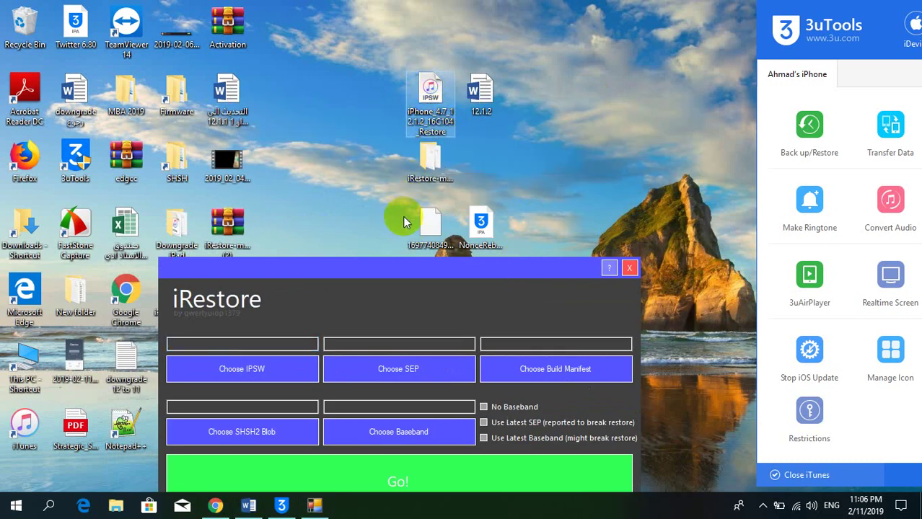
drag(402, 267, 439, 93)
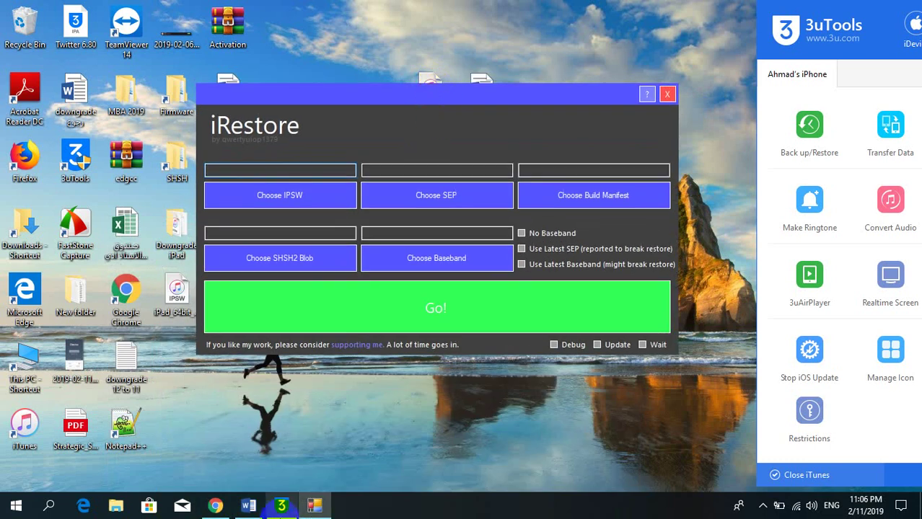
Step: Switch to the Word guide and read the extract.me instructions and the "Set the nonce" heading
click(254, 508)
right_click(249, 506)
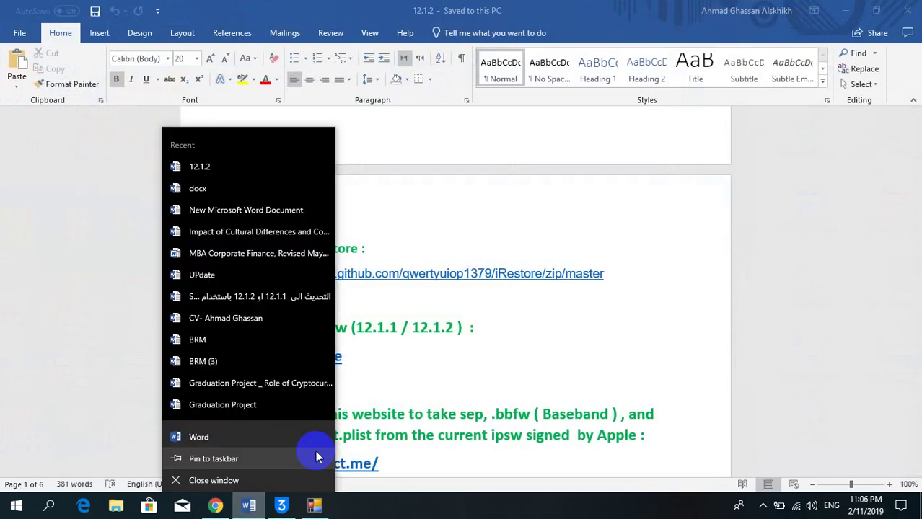
click(579, 321)
drag(914, 189, 916, 206)
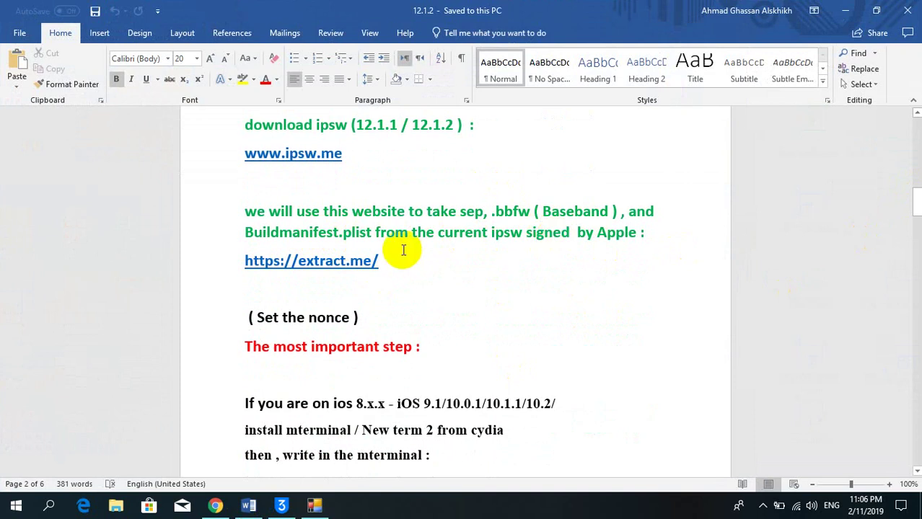
click(361, 289)
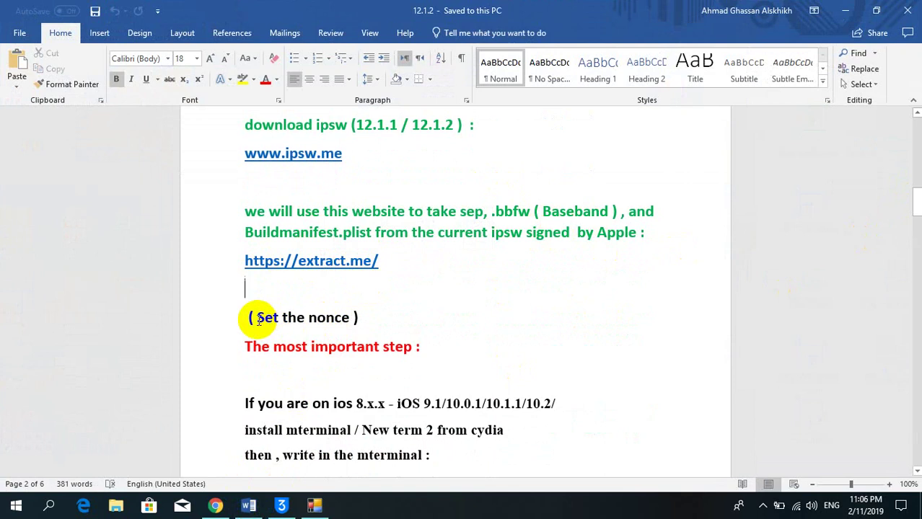
drag(259, 320, 351, 319)
click(567, 319)
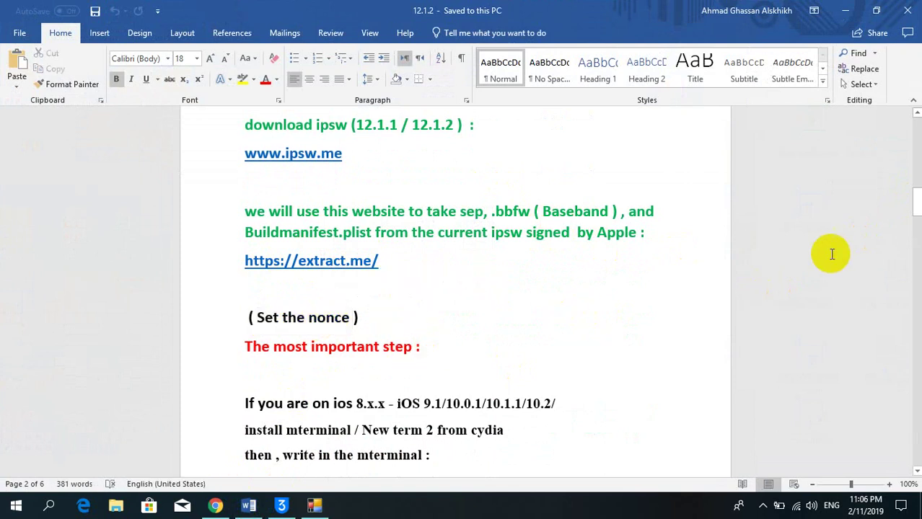
Step: Examine the terminal commands for setting the nonce, including su and nvram com.apple.System.boot-nonce=0x, in the guide
drag(910, 208, 915, 224)
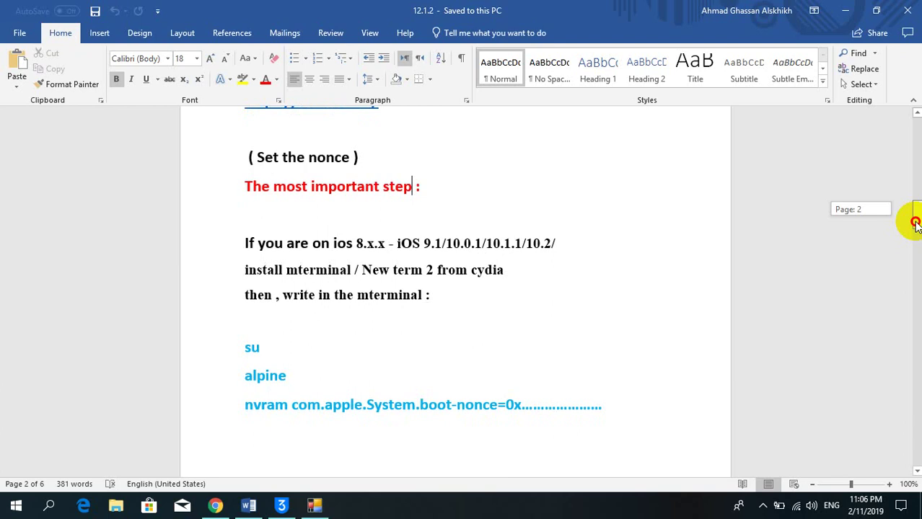
drag(915, 224, 912, 233)
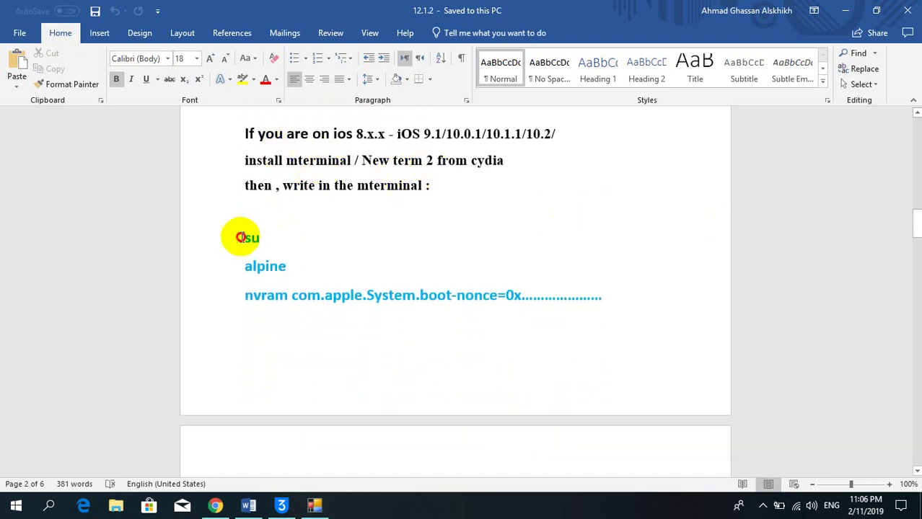
double_click(242, 238)
double_click(277, 264)
drag(253, 312, 409, 294)
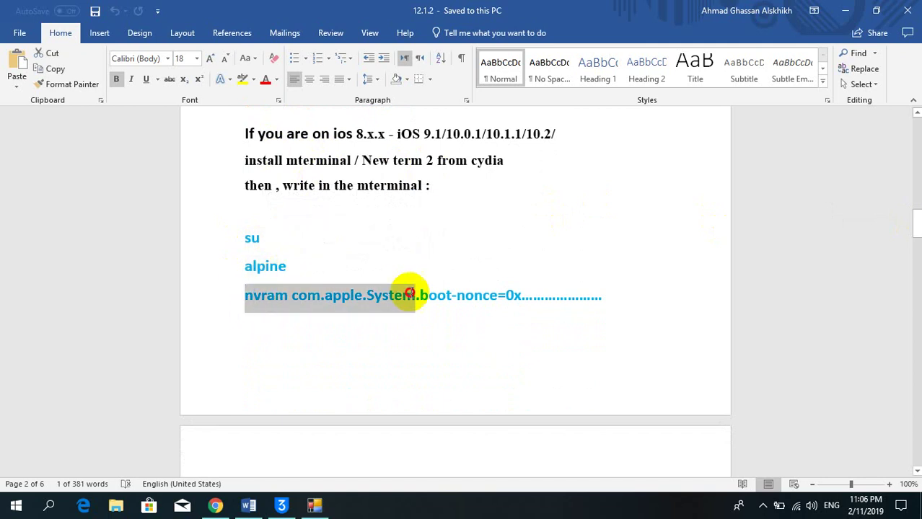
drag(506, 296, 604, 300)
click(650, 303)
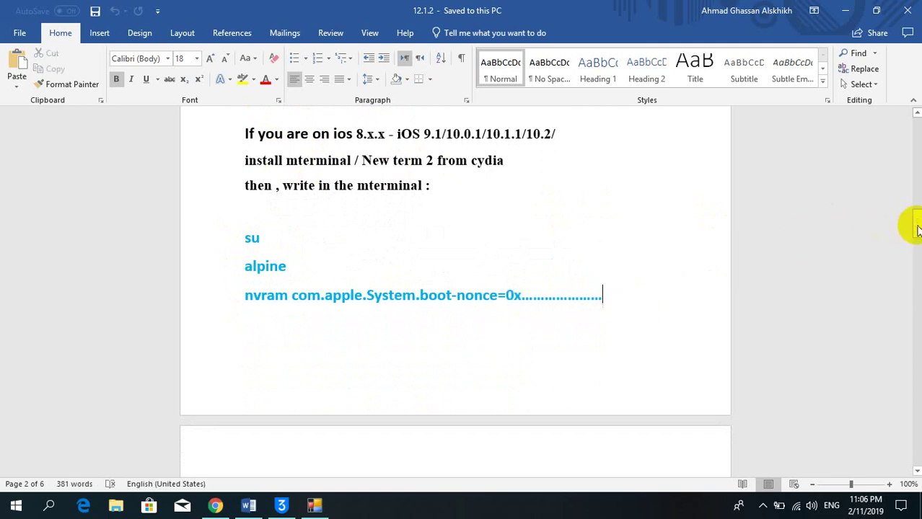
Step: Read the guide's notes on the 0x code from the SHSH file and compare them with the boot-nonce command
drag(917, 229, 917, 245)
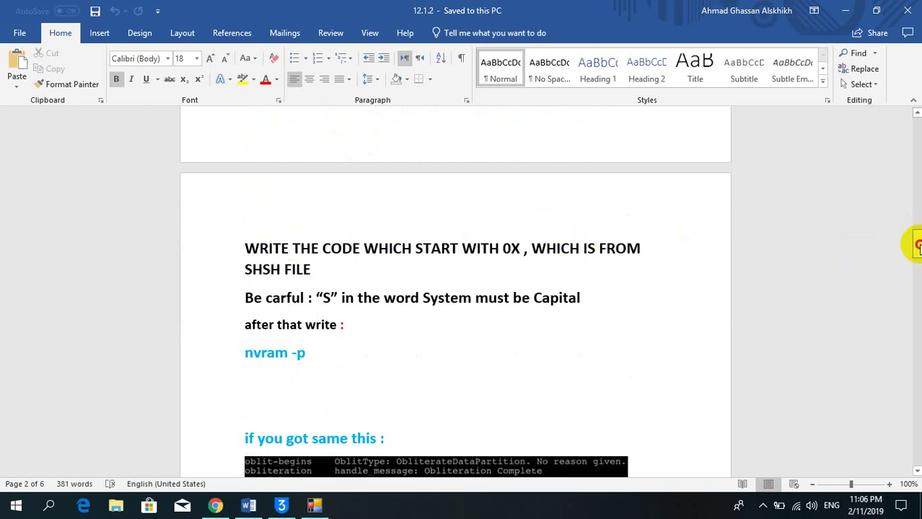
mouse_move(916, 246)
mouse_down()
mouse_move(917, 227)
mouse_move(911, 243)
mouse_up()
double_click(554, 220)
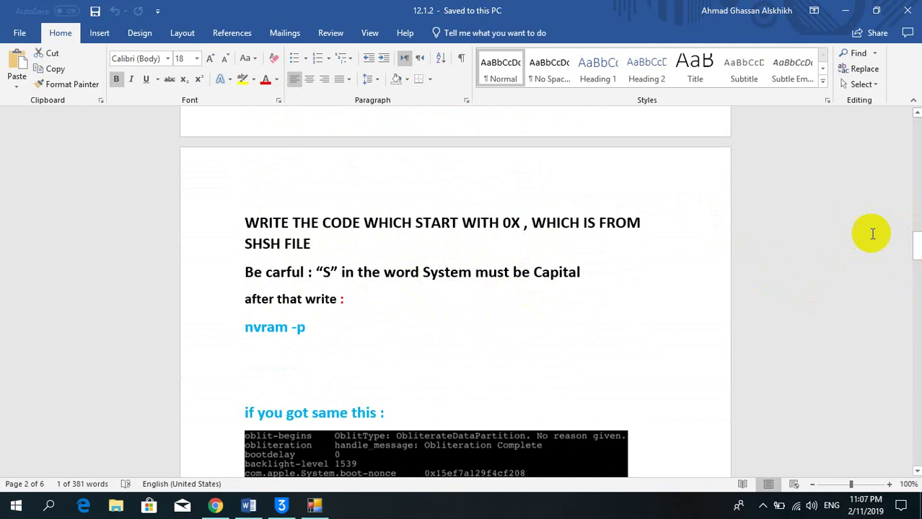
drag(910, 247, 912, 235)
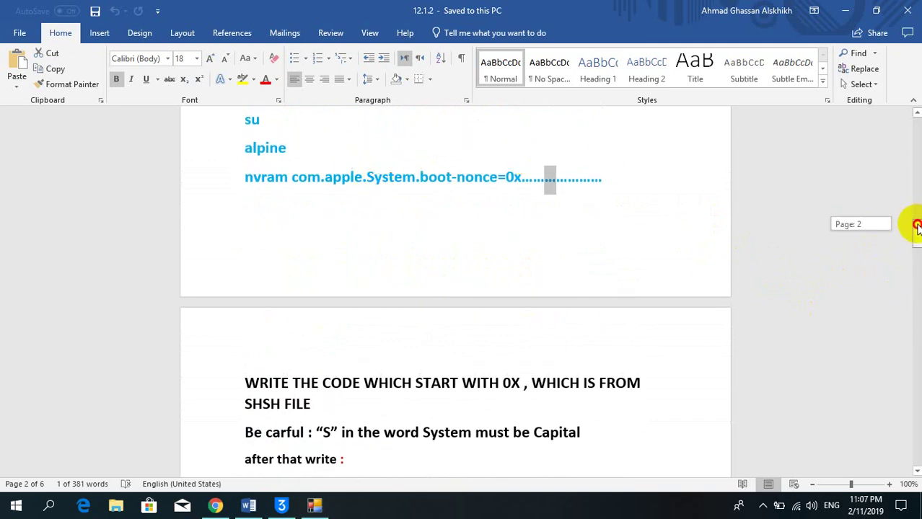
Step: Read the guide's nvram -p check and its sample output for a correctly set boot nonce
drag(916, 227, 909, 243)
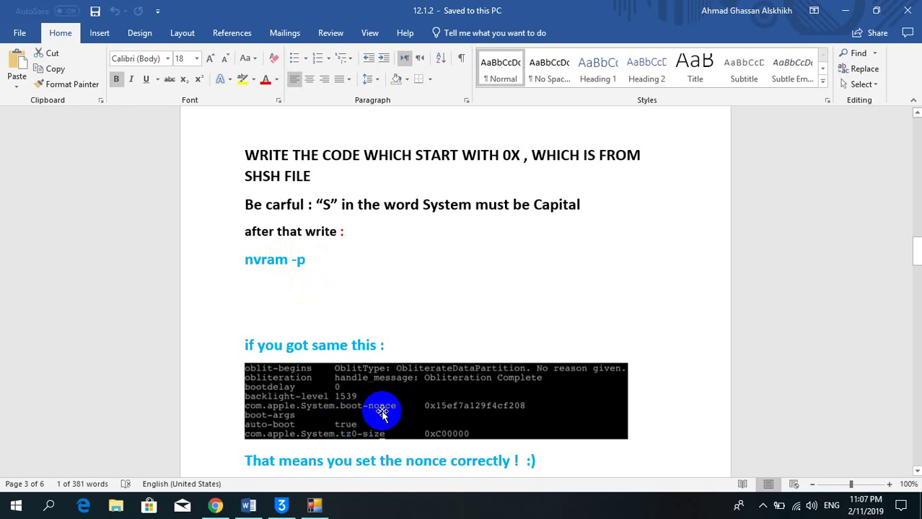
drag(309, 404, 340, 431)
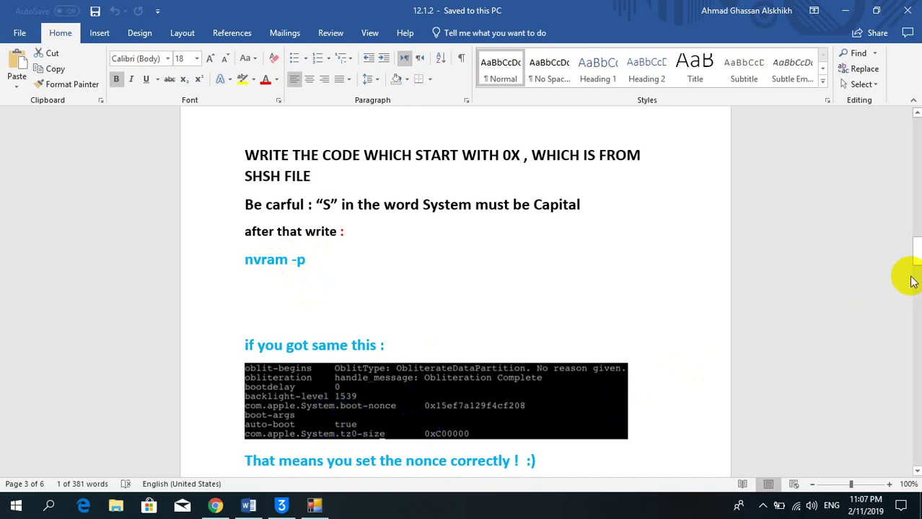
drag(911, 251, 912, 276)
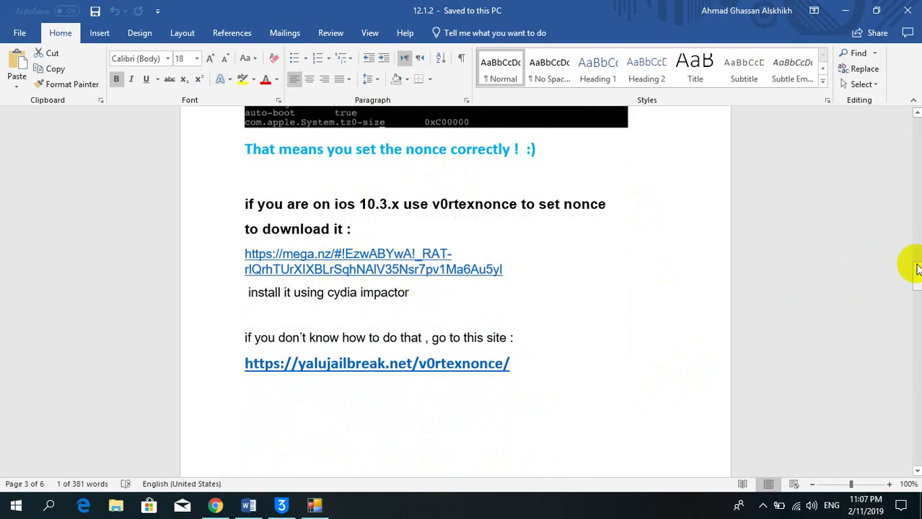
Step: Read the guide's nonce-setting instructions for other iOS versions, including noncereboot 1131 for 11.x.x-11.3.1 and Electra for 11.4-11.4.1
drag(912, 265, 914, 301)
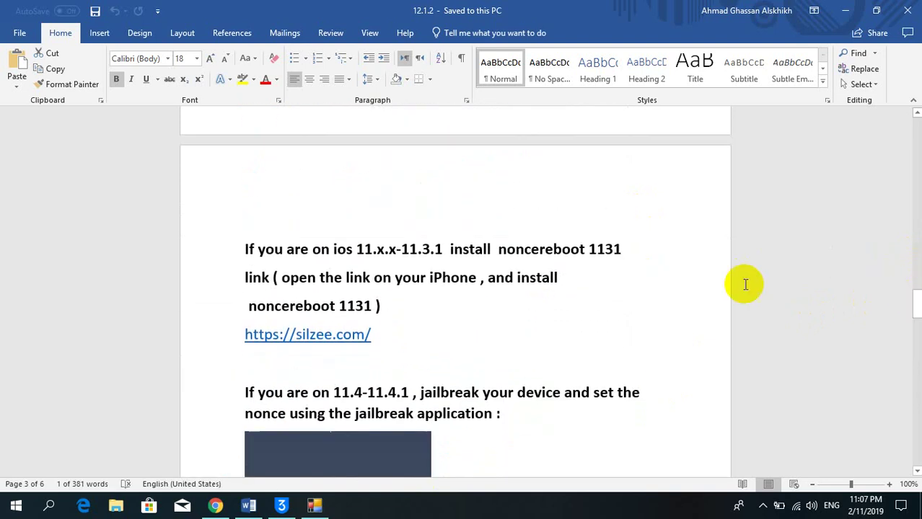
drag(419, 251, 376, 251)
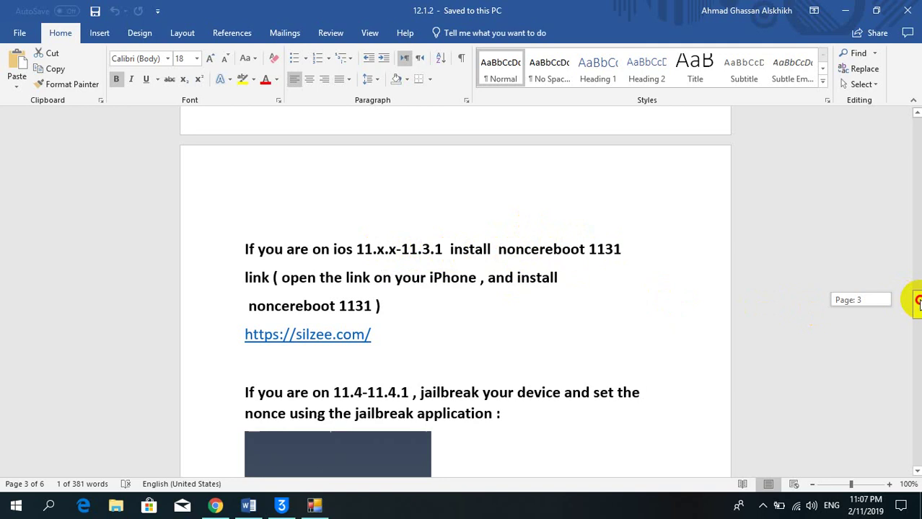
drag(918, 302, 889, 305)
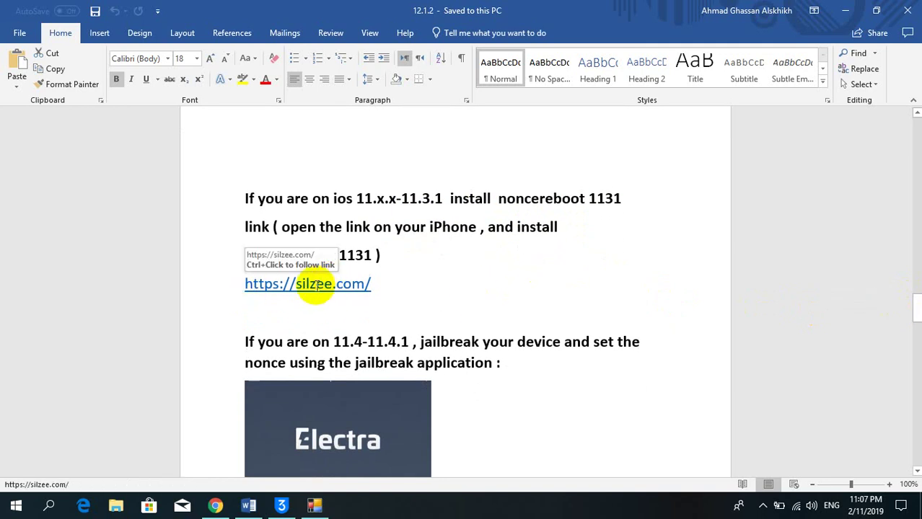
click(308, 284)
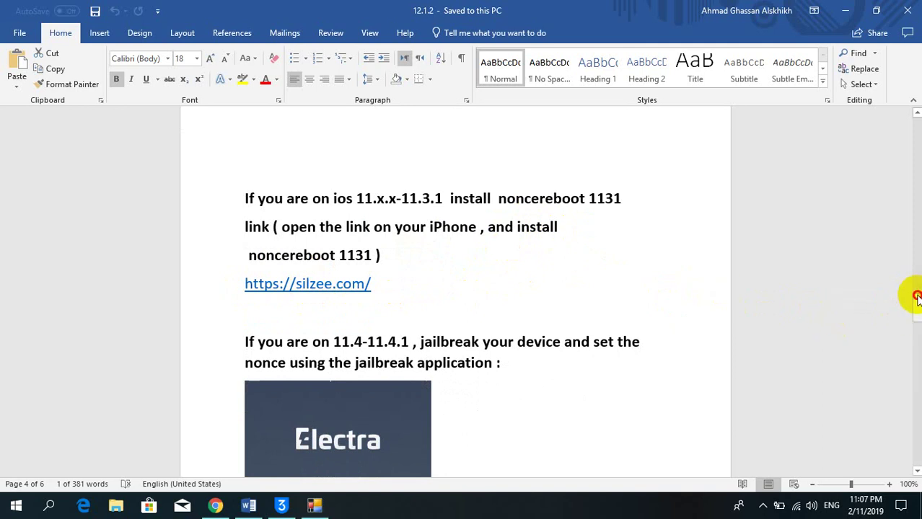
drag(916, 297, 917, 320)
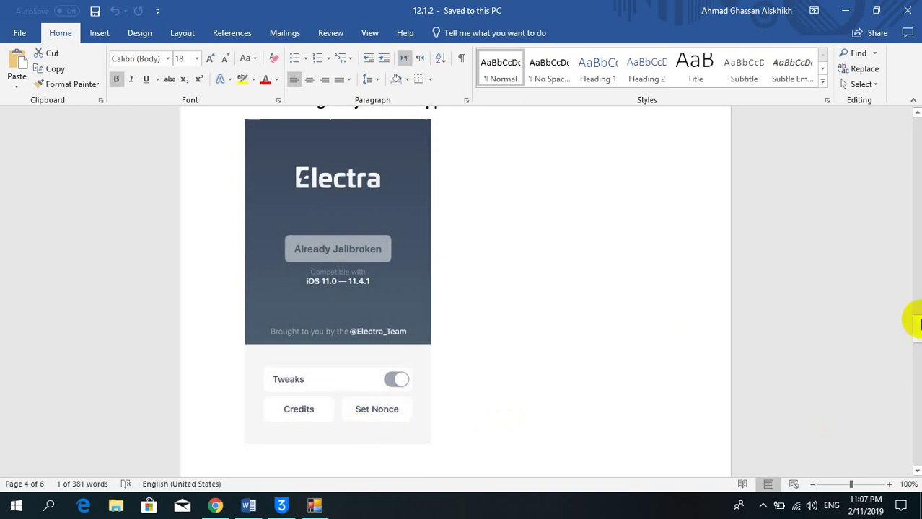
drag(915, 320, 915, 366)
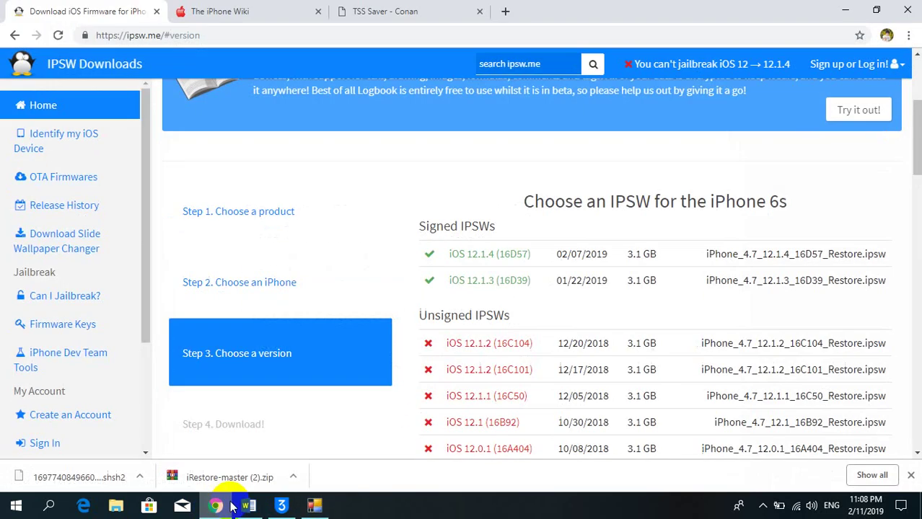
Step: Return to the desktop and try to show the iPhone's display with the 3uTools Realtime Screen
click(211, 505)
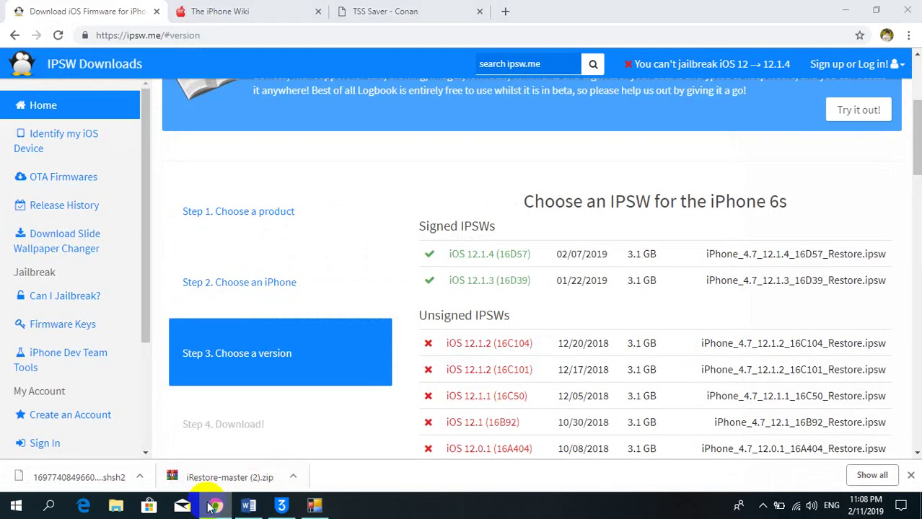
click(212, 505)
click(248, 505)
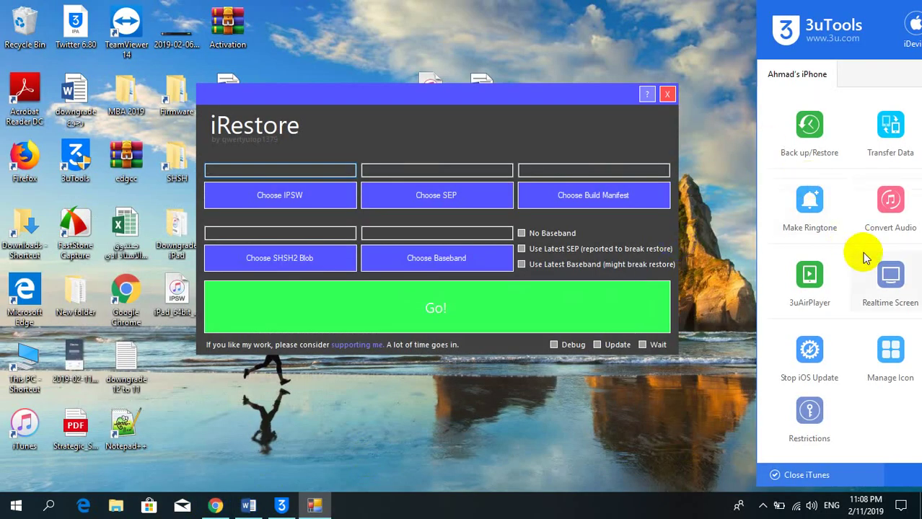
click(890, 276)
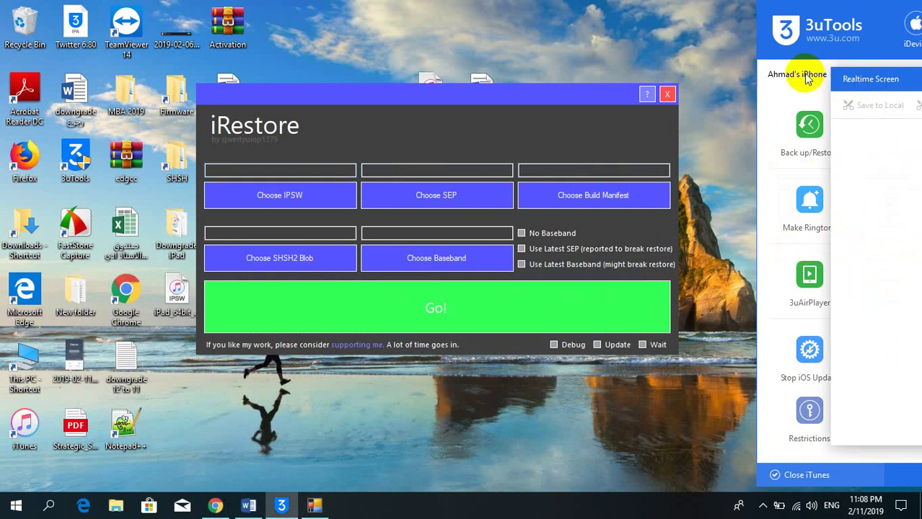
Step: Close iRestore and exit 3uTools completely, including its background process in the system tray
click(668, 94)
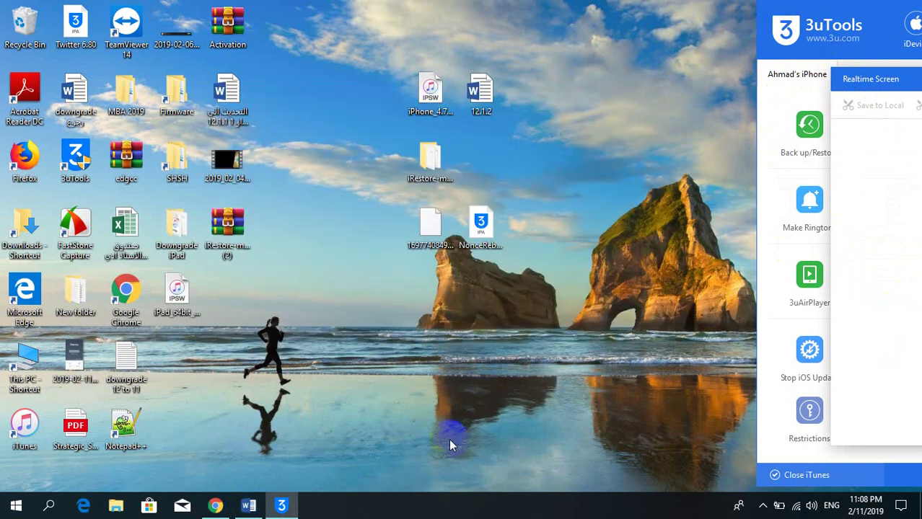
right_click(286, 509)
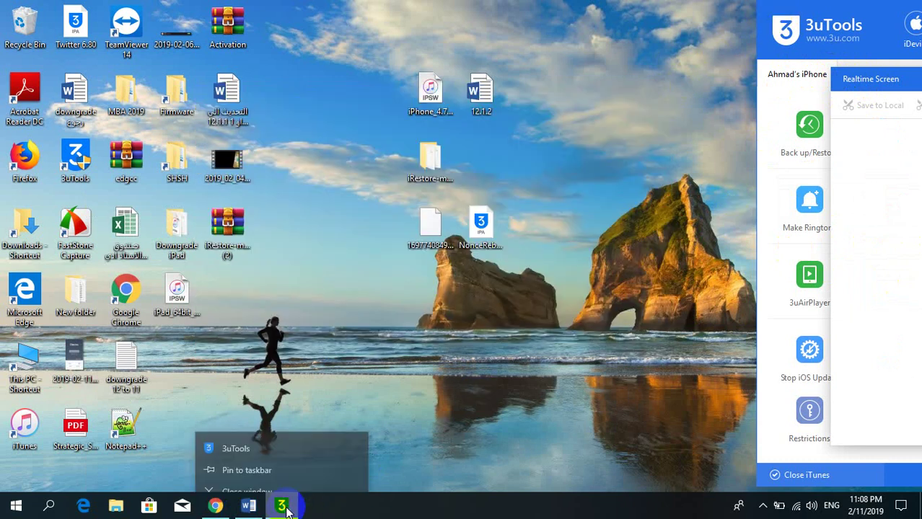
click(284, 474)
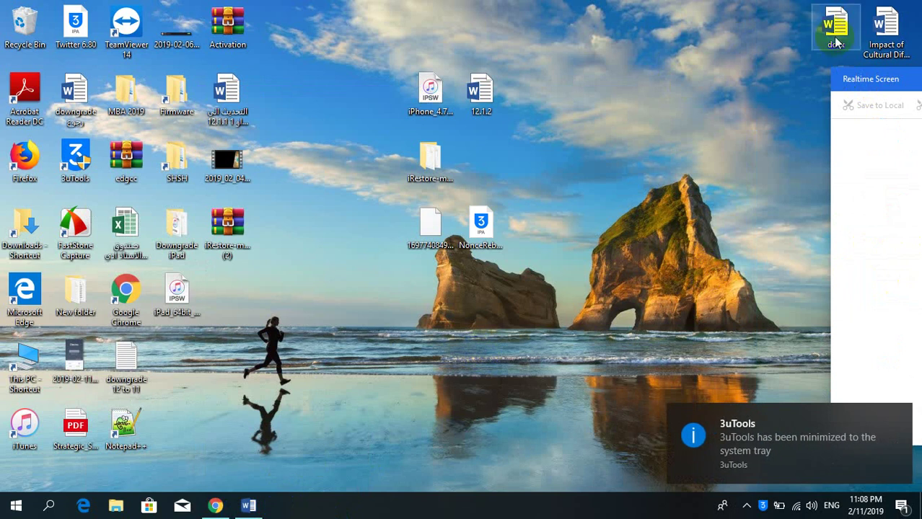
click(859, 164)
click(889, 84)
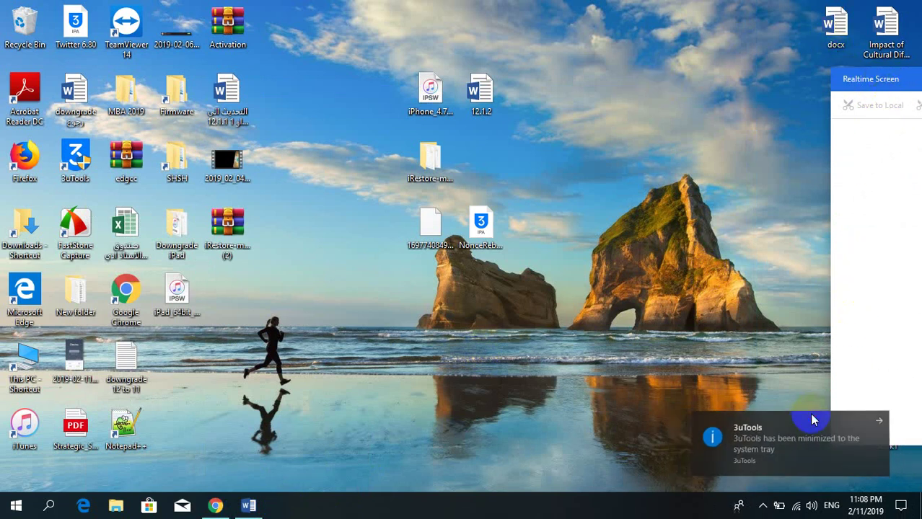
click(763, 508)
right_click(775, 455)
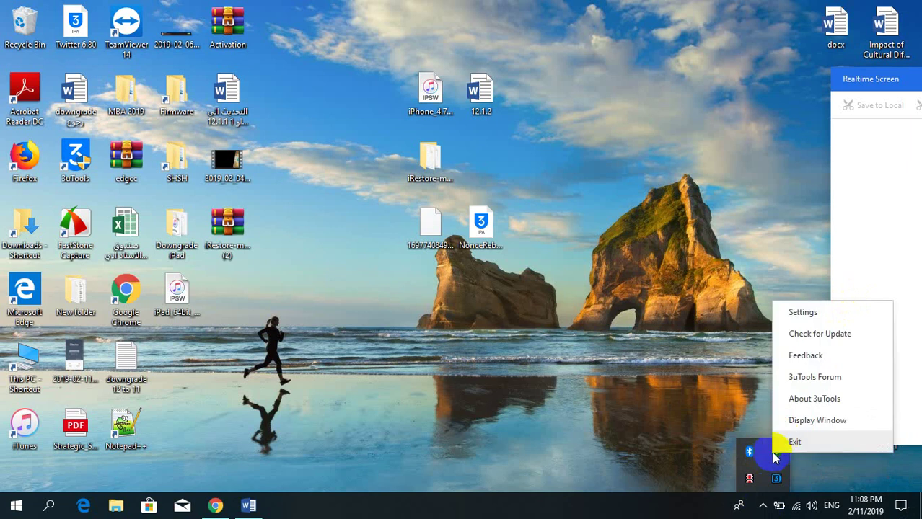
click(784, 443)
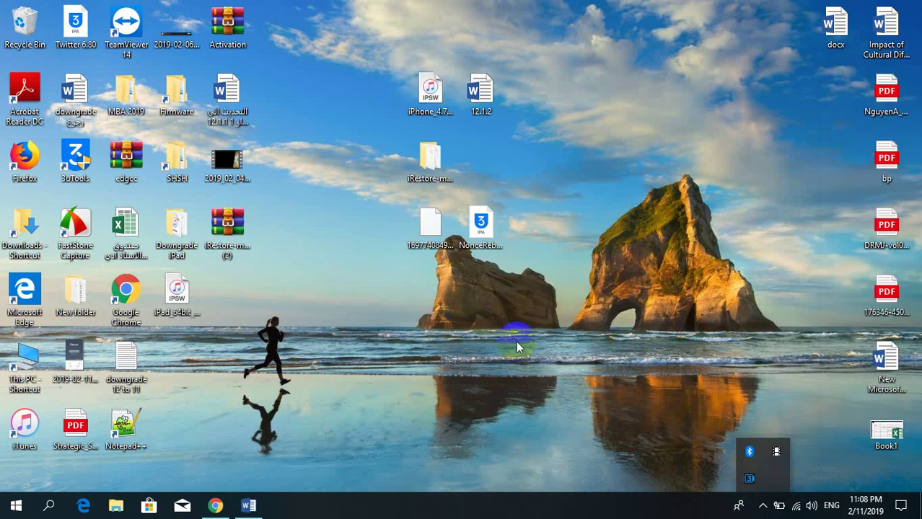
Step: Relaunch 3uTools and open Realtime Screen, placing its window so the iPhone's noncereboot12xx app is fully in view
double_click(76, 157)
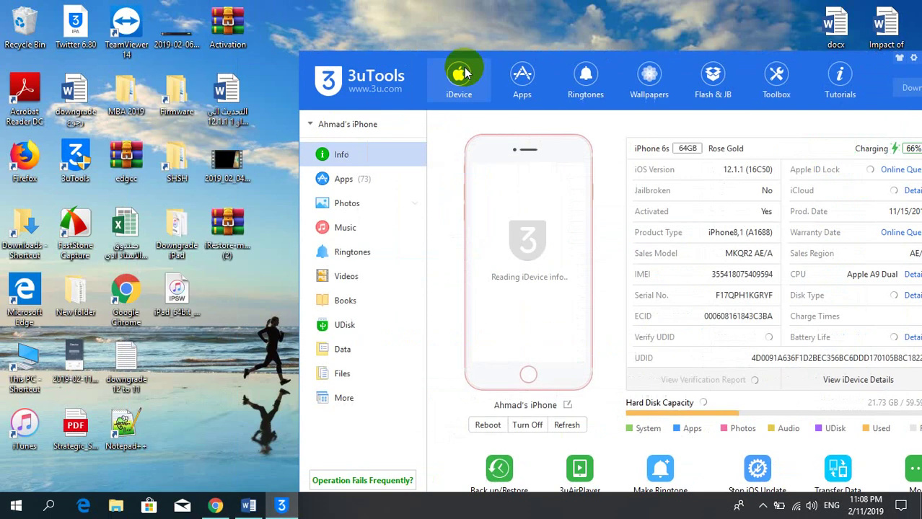
drag(465, 72, 731, 41)
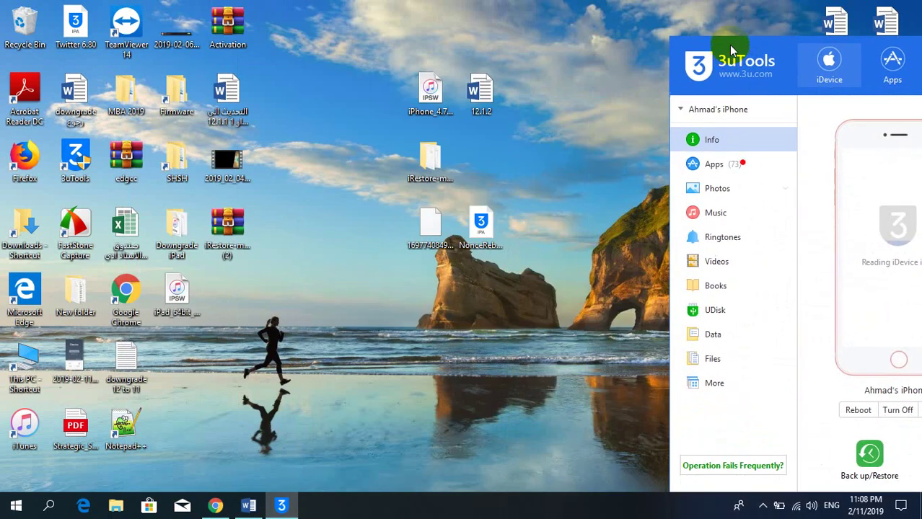
click(714, 385)
click(898, 294)
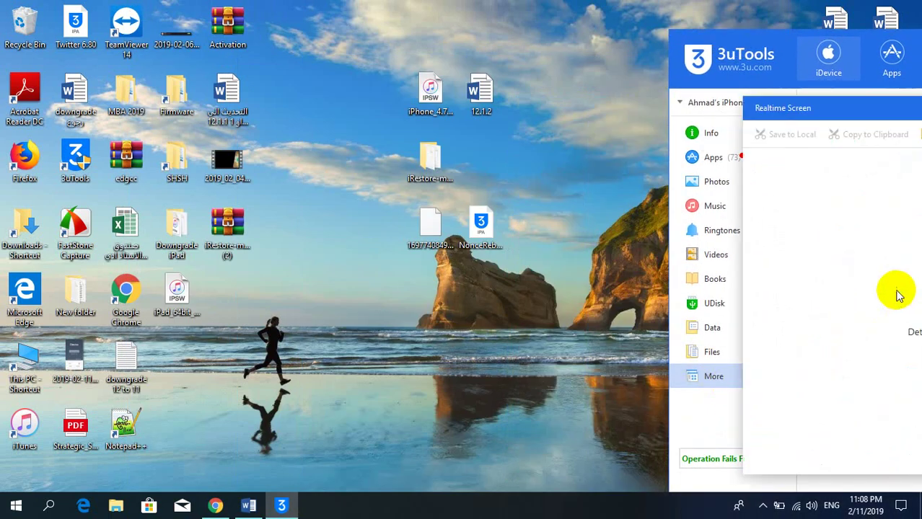
drag(819, 105, 499, 92)
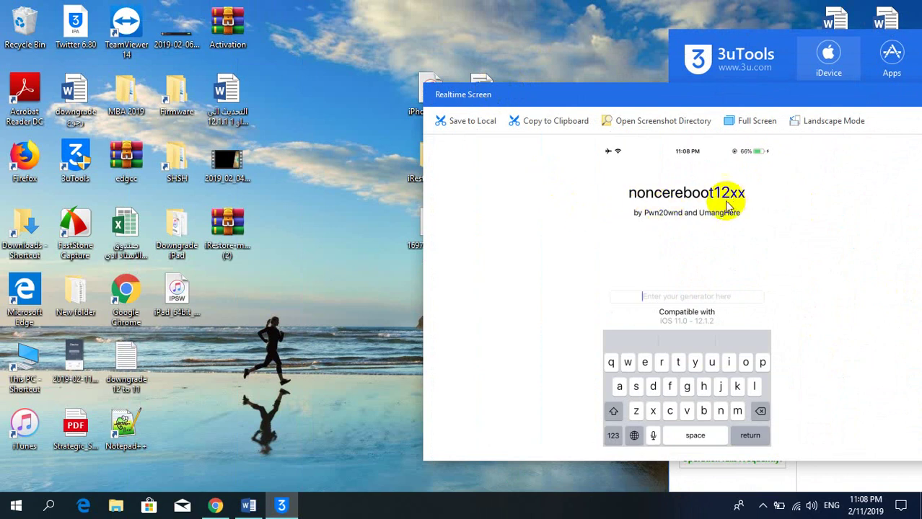
Step: Switch to the Word guide, read the noncereboot12xx instructions for iOS 12.0-12.1.2, and minimize the document
click(216, 507)
click(217, 508)
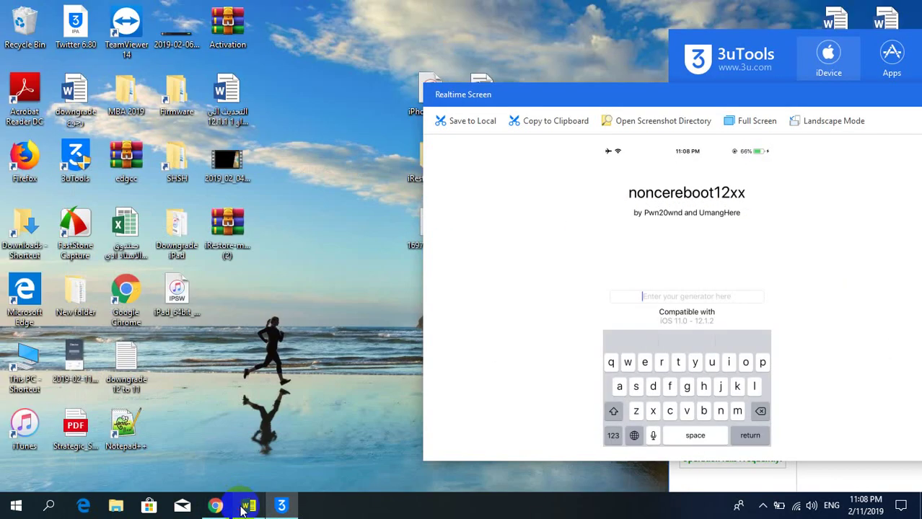
click(248, 507)
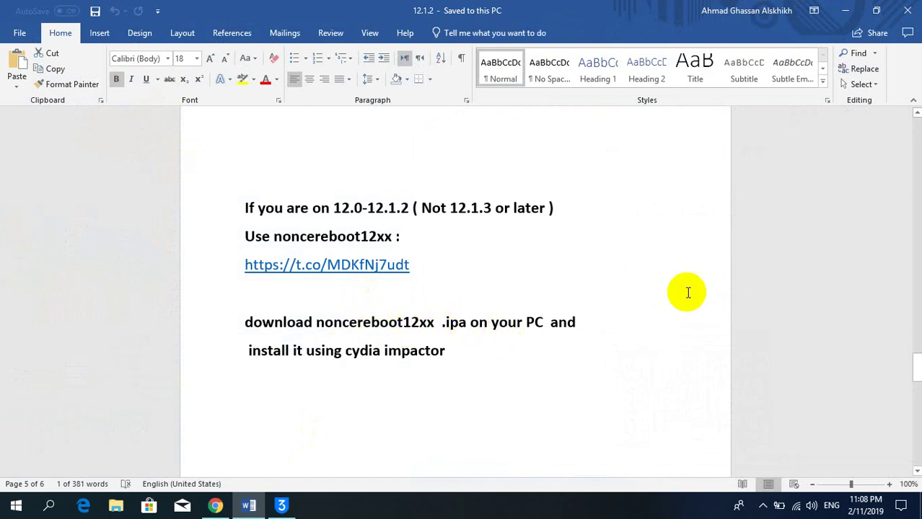
drag(914, 360, 916, 412)
click(846, 10)
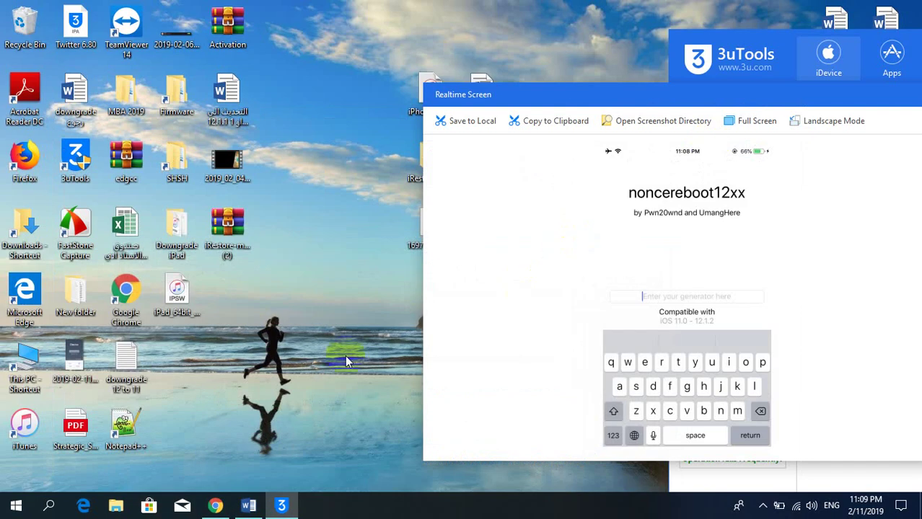
Step: Switch to TSS Saver in Chrome and download the 12.1.2-16C104 blob dated 2019-Jan-03 from the 12.1.2 noapnonce folder
click(215, 507)
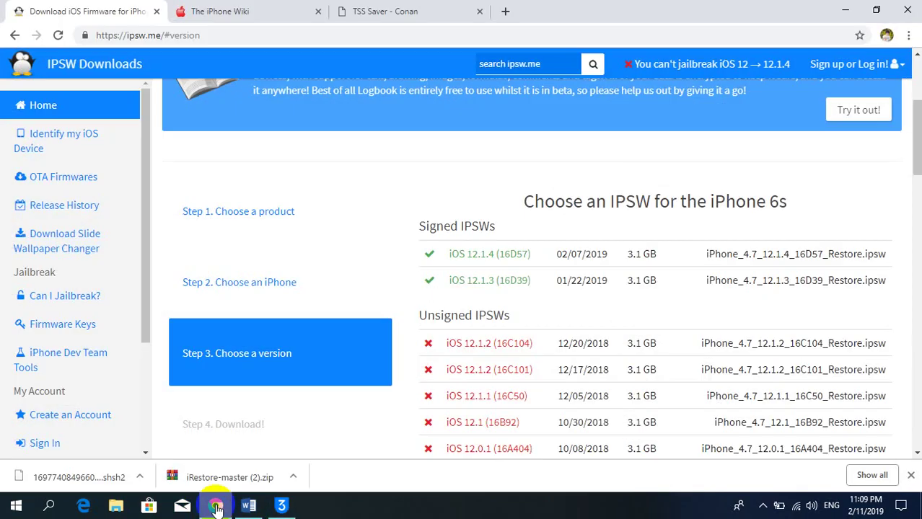
click(378, 11)
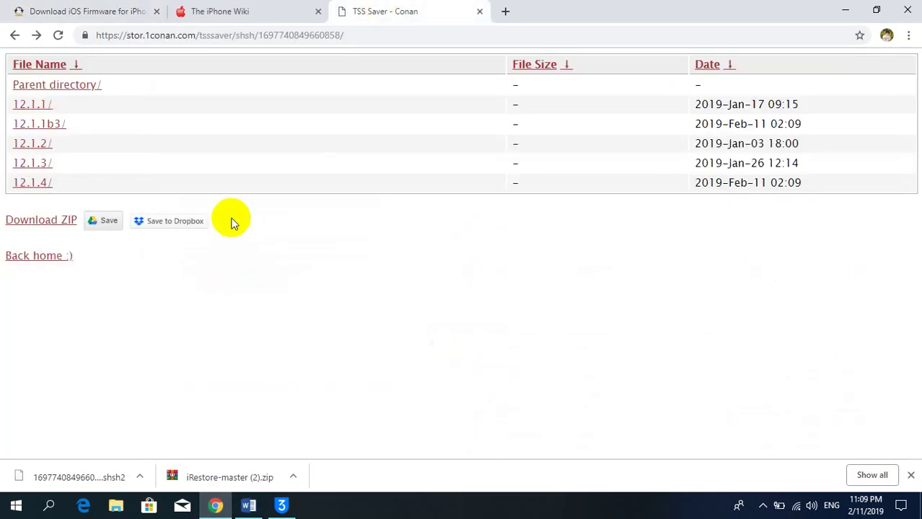
click(40, 147)
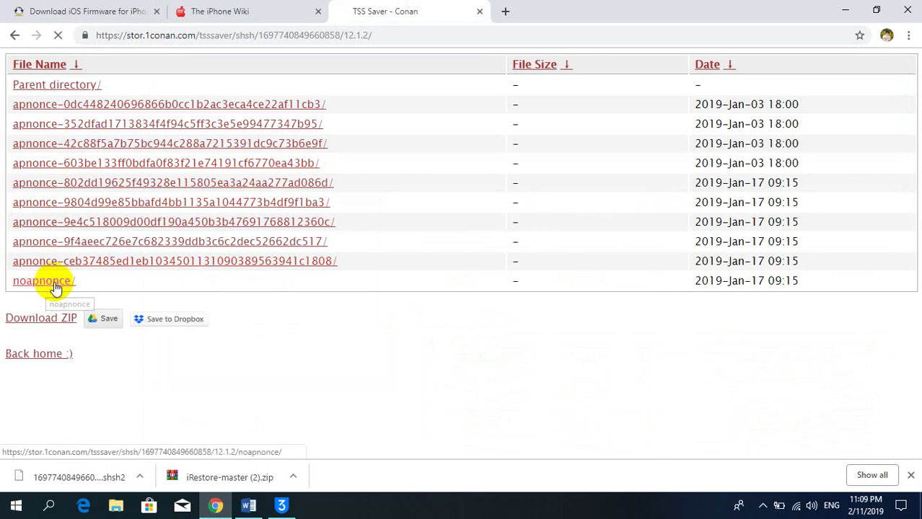
click(57, 286)
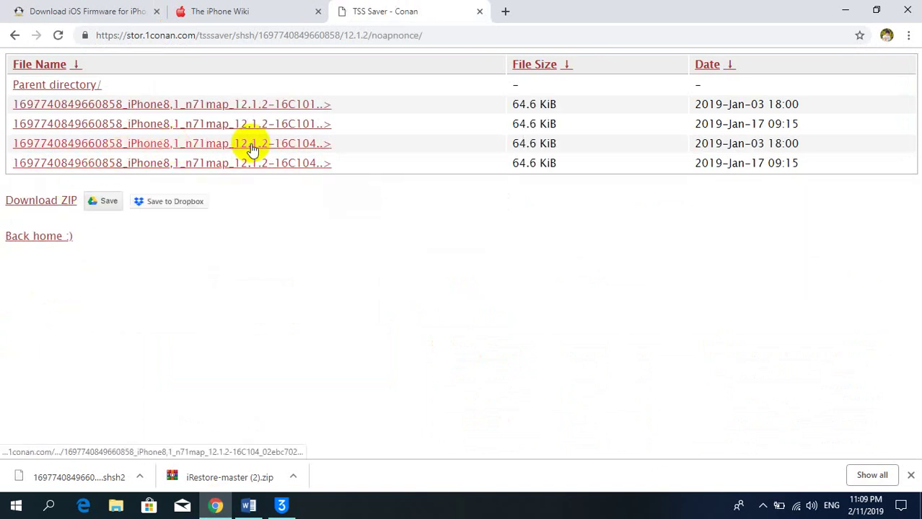
click(298, 148)
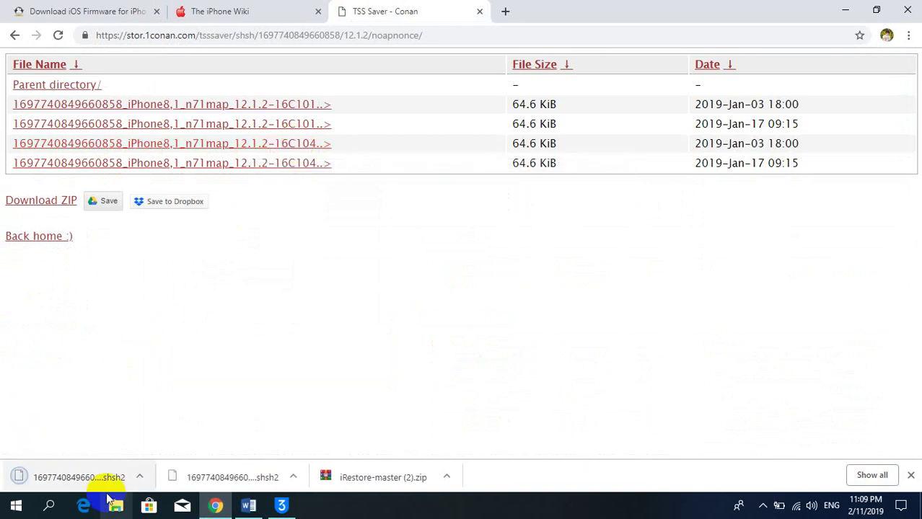
Step: Show the downloaded 12.1.2-16C104 SHSH2 file in the Downloads folder and open it in Notepad++
click(139, 482)
click(179, 429)
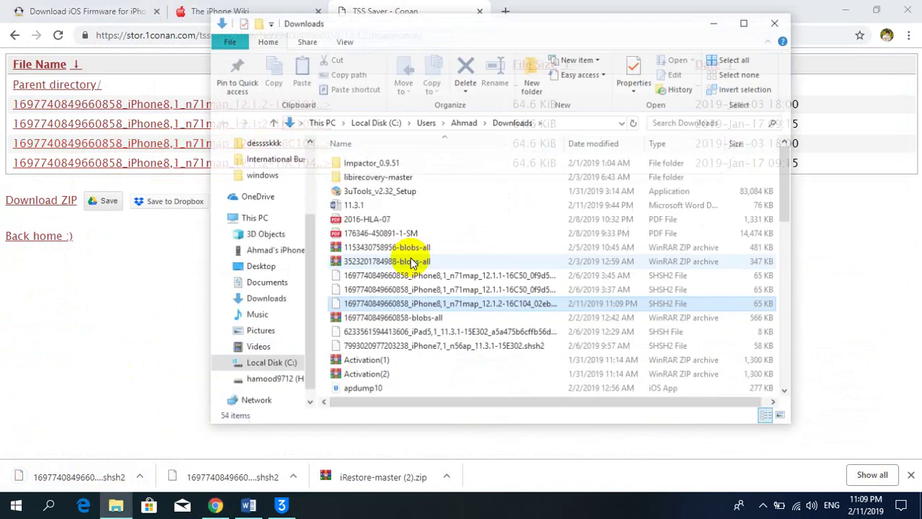
click(792, 6)
click(844, 8)
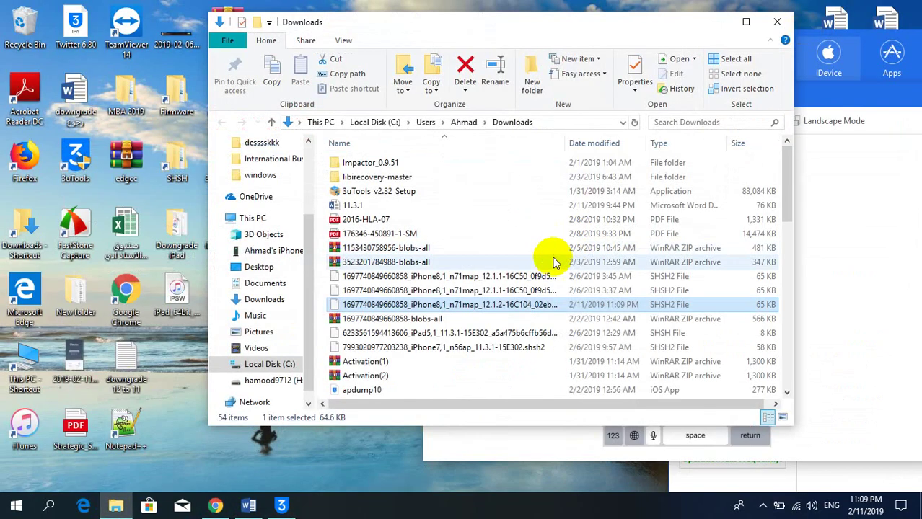
right_click(473, 307)
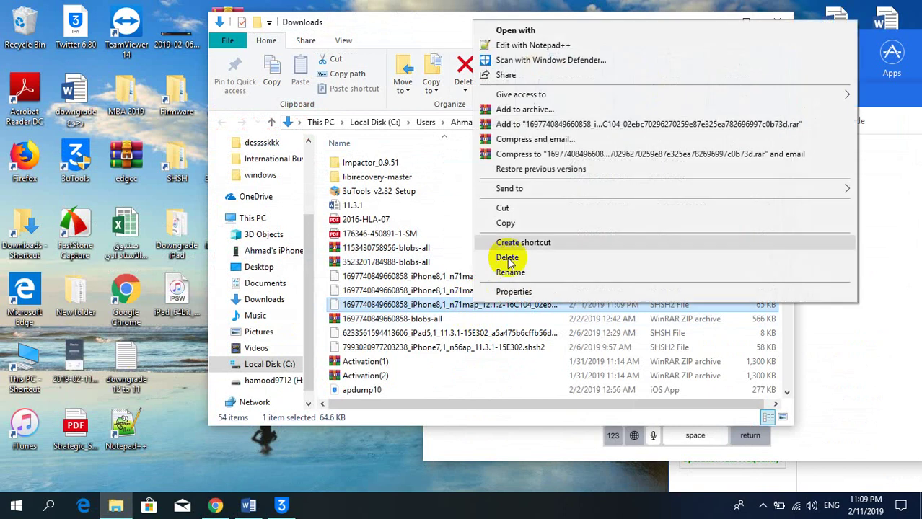
click(534, 47)
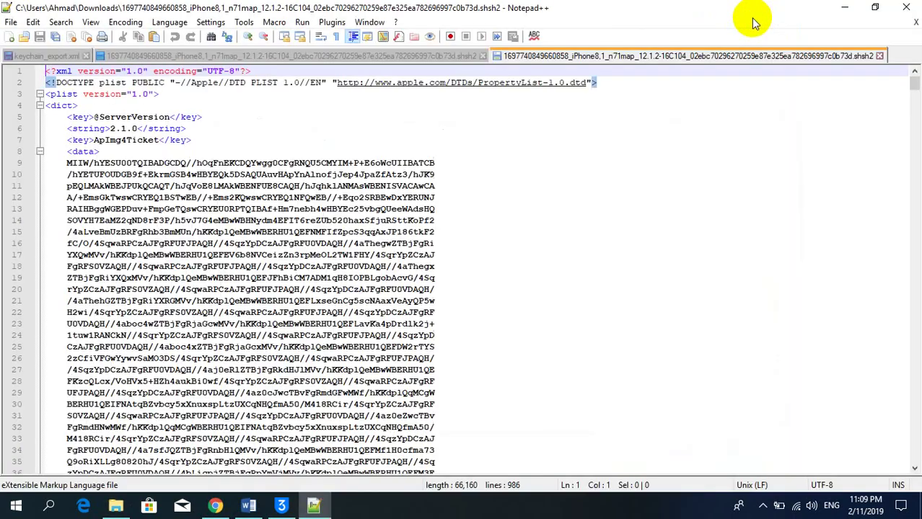
Step: Search the SHSH2 file for "string" and select the code stored under the generator key
key(ctrl+f)
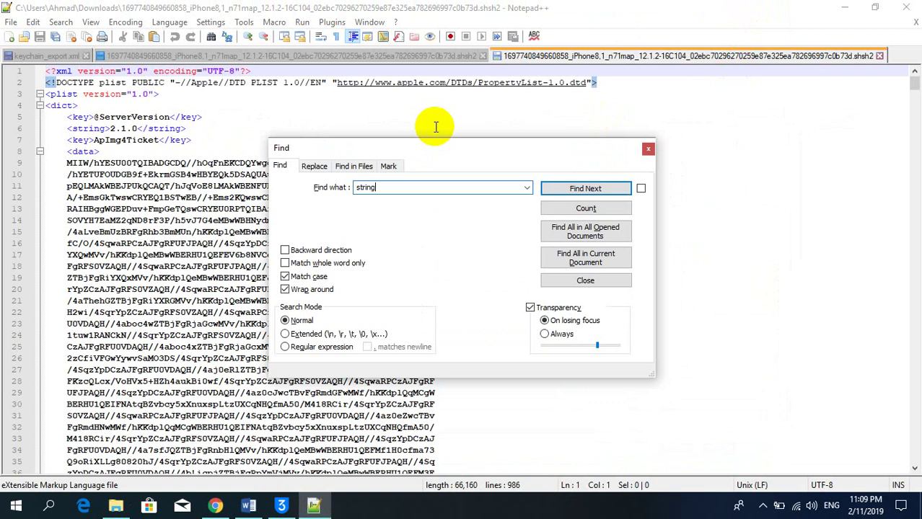
key(Return)
key(Return)
key(Return)
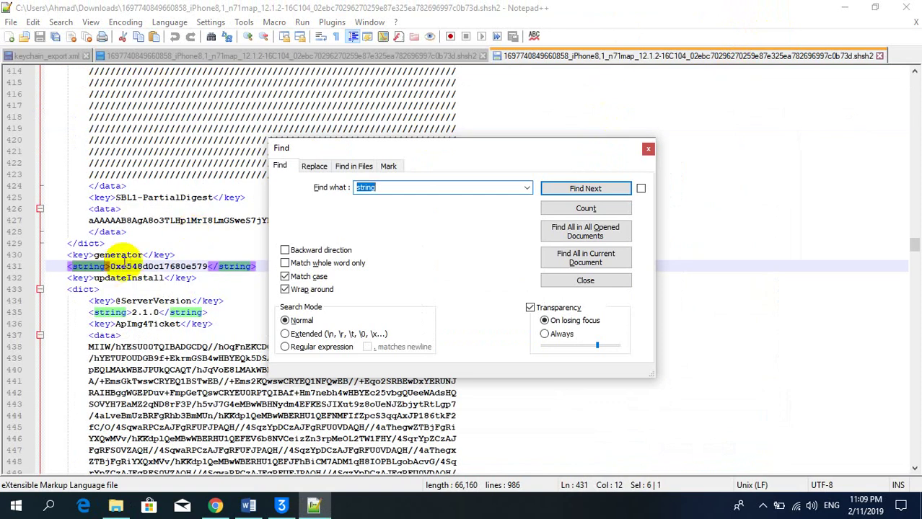
drag(110, 266, 205, 266)
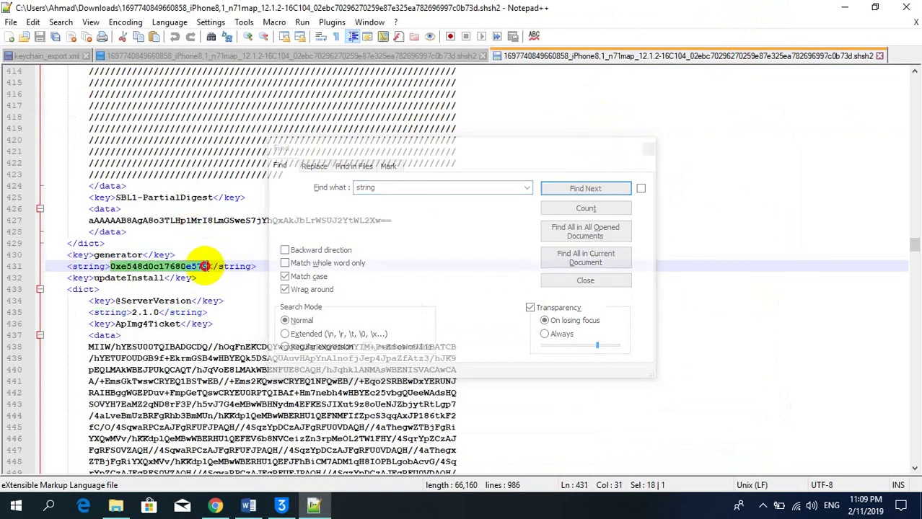
Step: Bring up the 3uTools Realtime Screen to check the generator result in noncereboot12xx, and clear Notepad++ from view
click(281, 506)
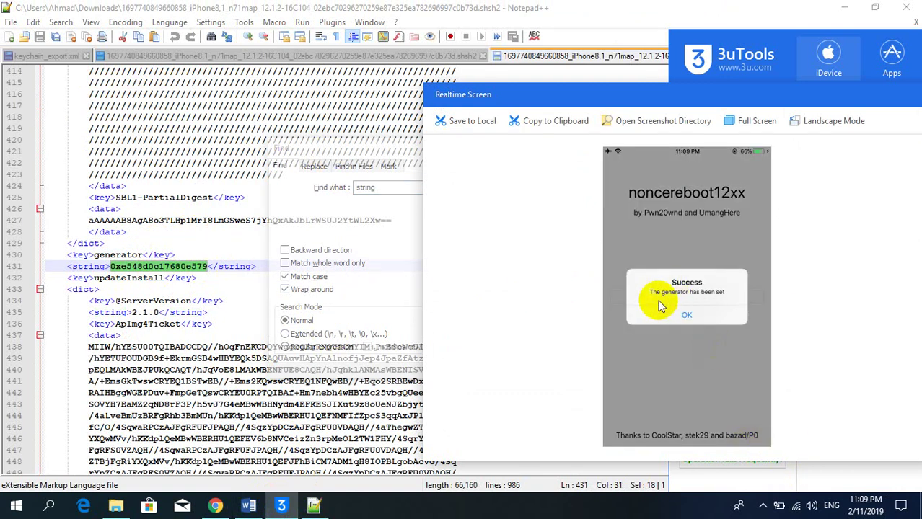
click(718, 7)
click(845, 7)
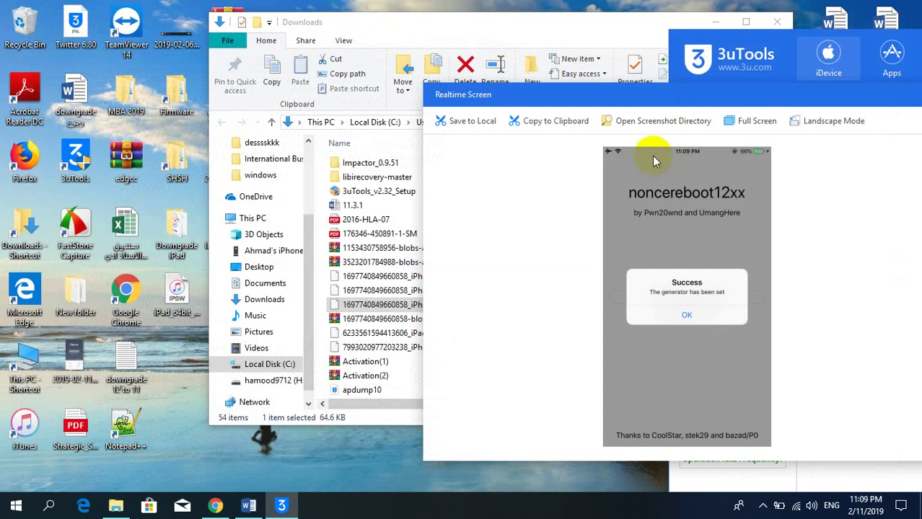
drag(646, 96, 451, 128)
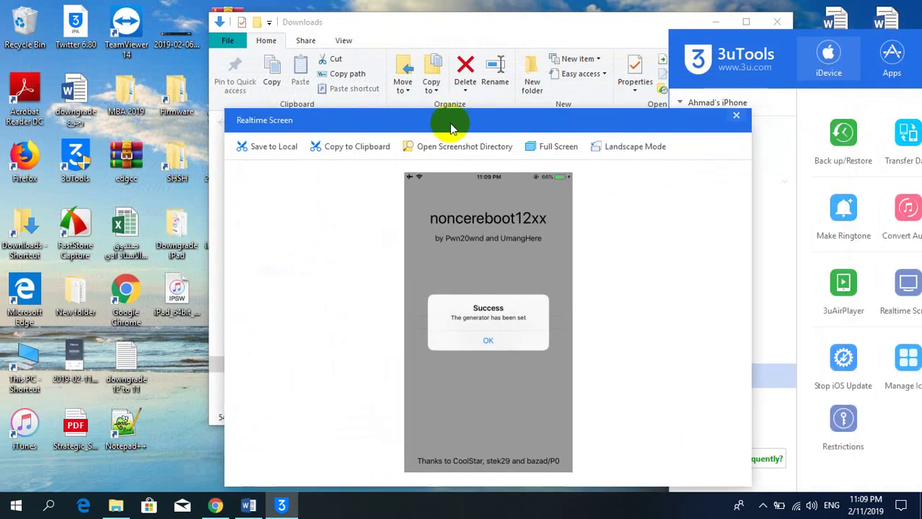
Step: Close the Realtime Screen, the 3uTools window and the Downloads folder
click(736, 116)
drag(717, 54, 166, 391)
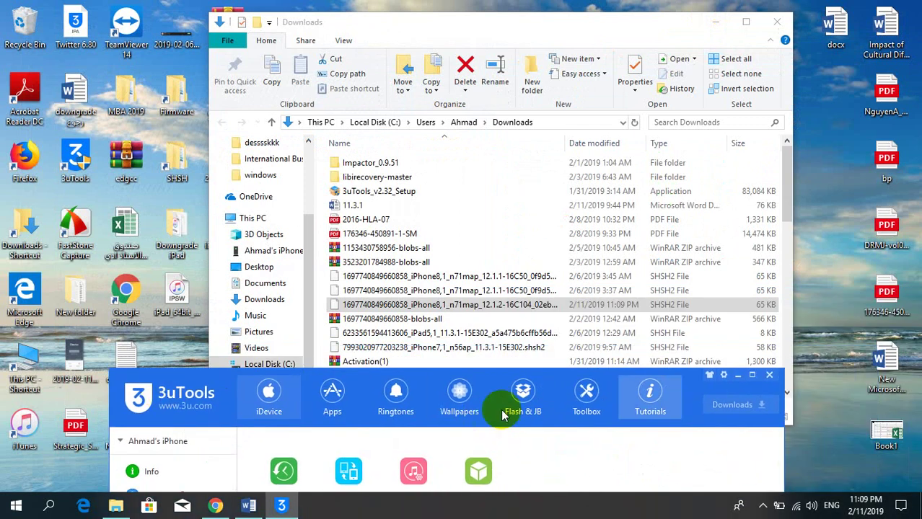
click(767, 375)
click(777, 22)
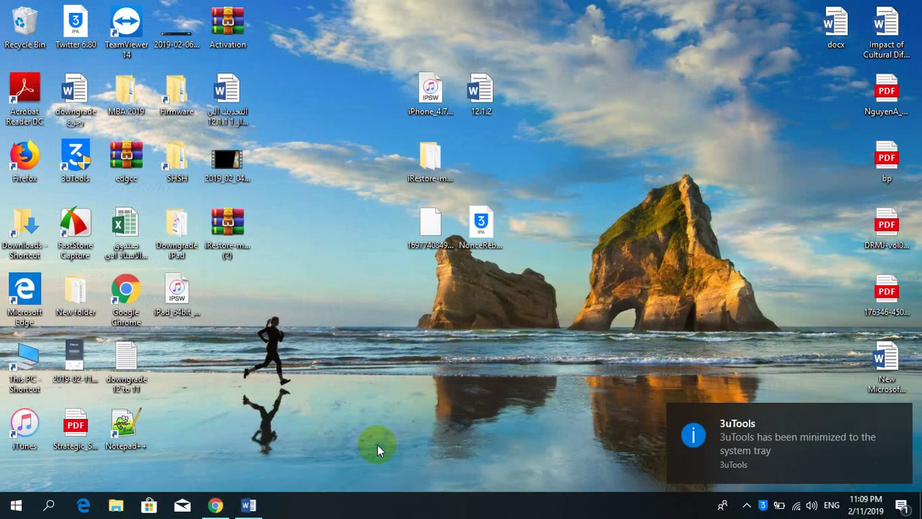
Step: Switch to the 12.1.2 Word guide and read the section with links for choosing the device's baseband file
click(215, 505)
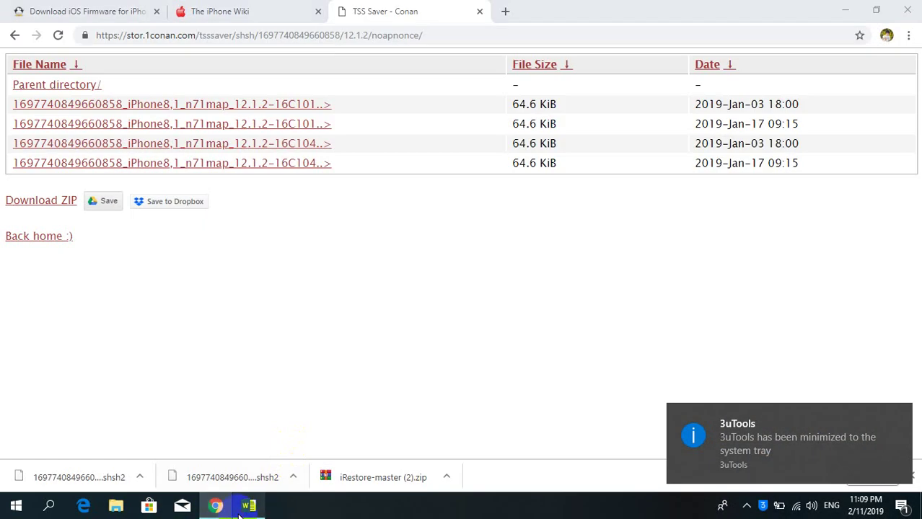
click(243, 510)
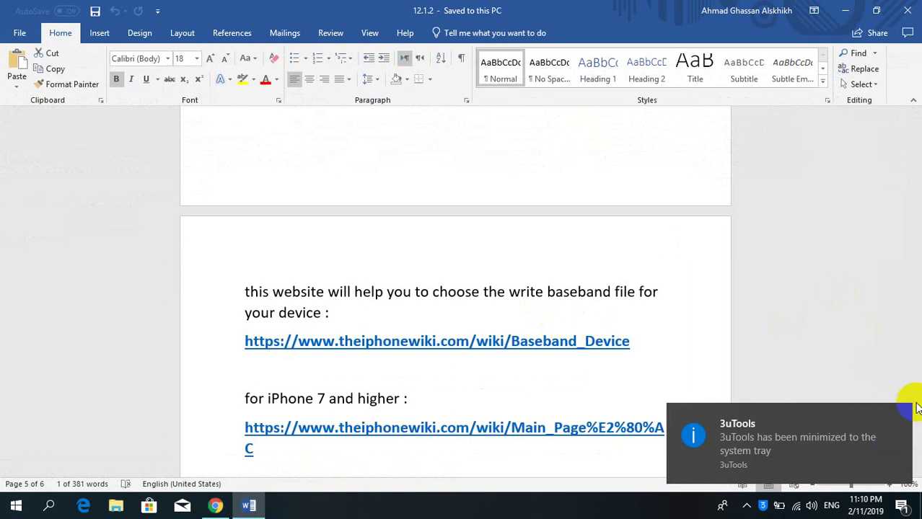
click(824, 275)
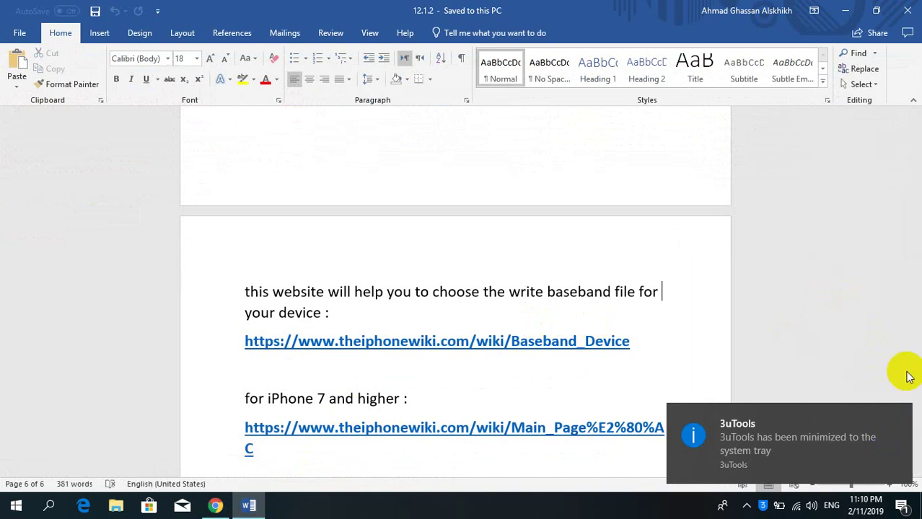
click(875, 360)
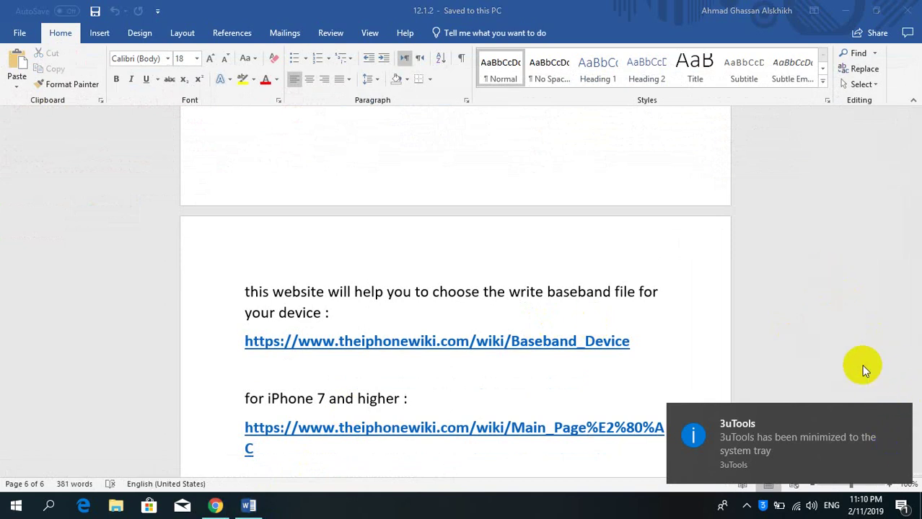
click(796, 329)
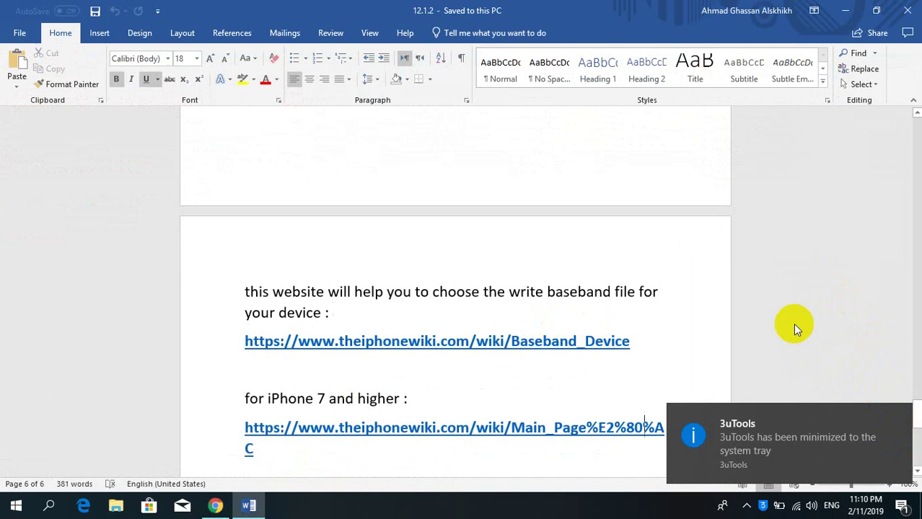
key(Down)
key(Down)
key(Down)
key(Down)
key(Down)
key(Down)
key(Down)
key(Down)
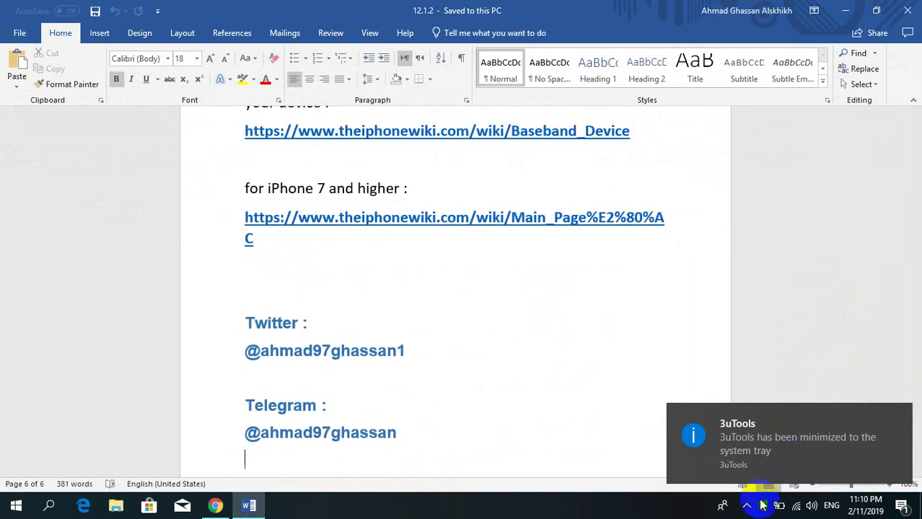
click(899, 419)
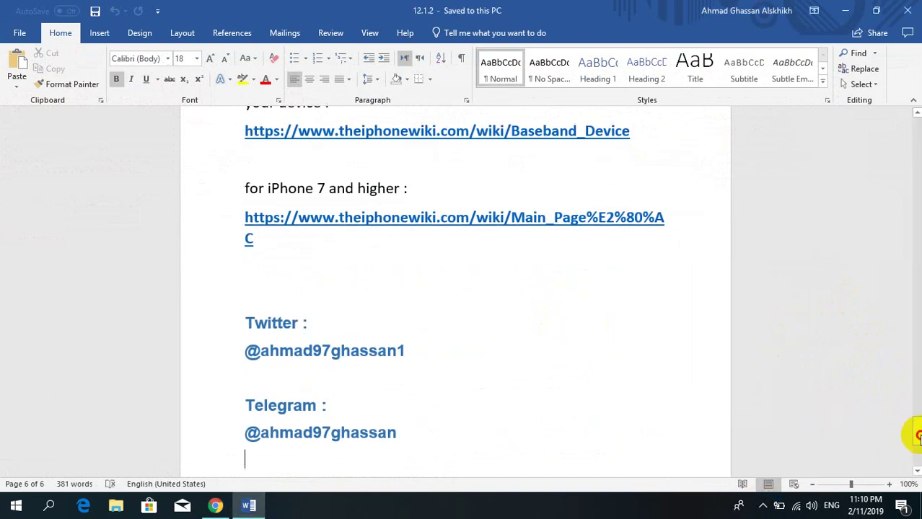
mouse_move(916, 436)
mouse_down()
mouse_move(909, 372)
mouse_move(907, 429)
mouse_up()
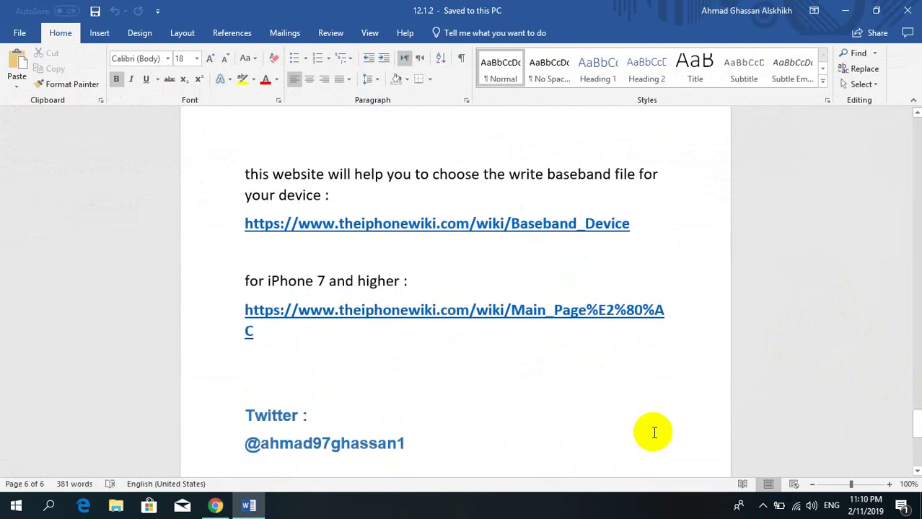
Step: Switch to the ipsw.me site in Chrome and open its device identification tool for an iPhone
click(215, 506)
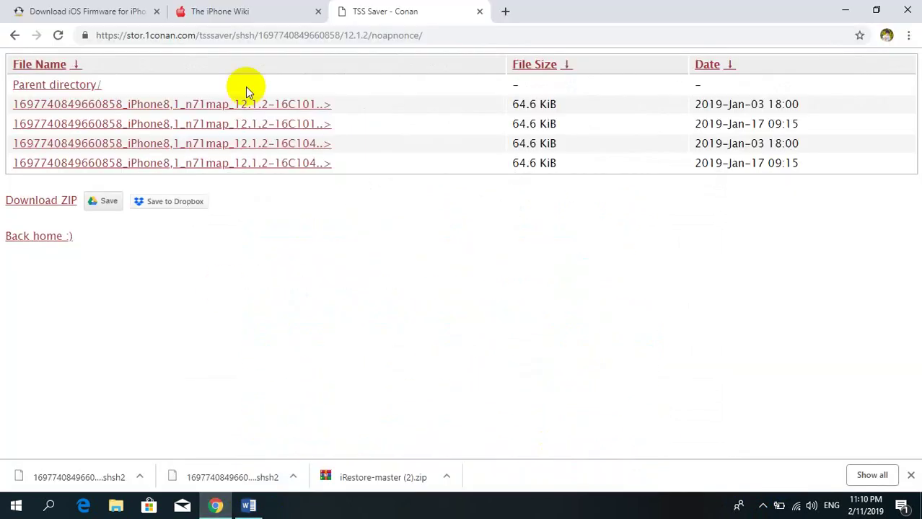
click(261, 6)
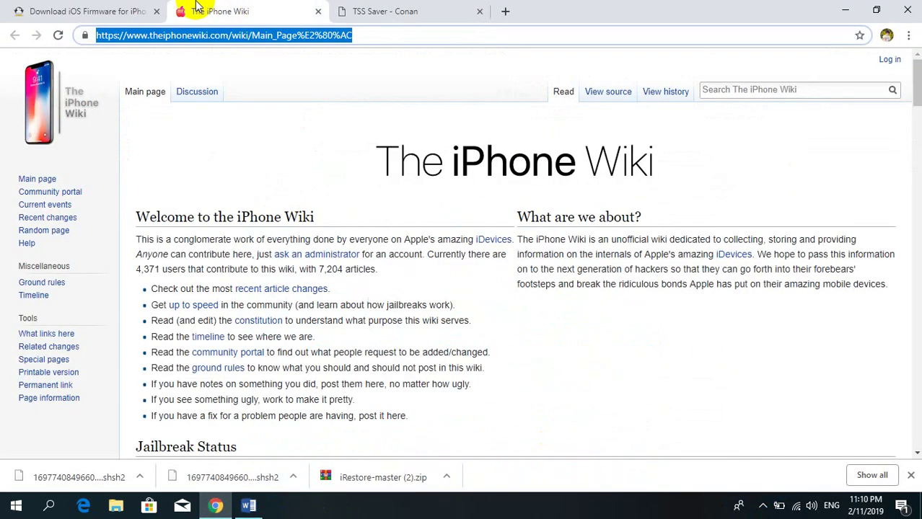
click(68, 5)
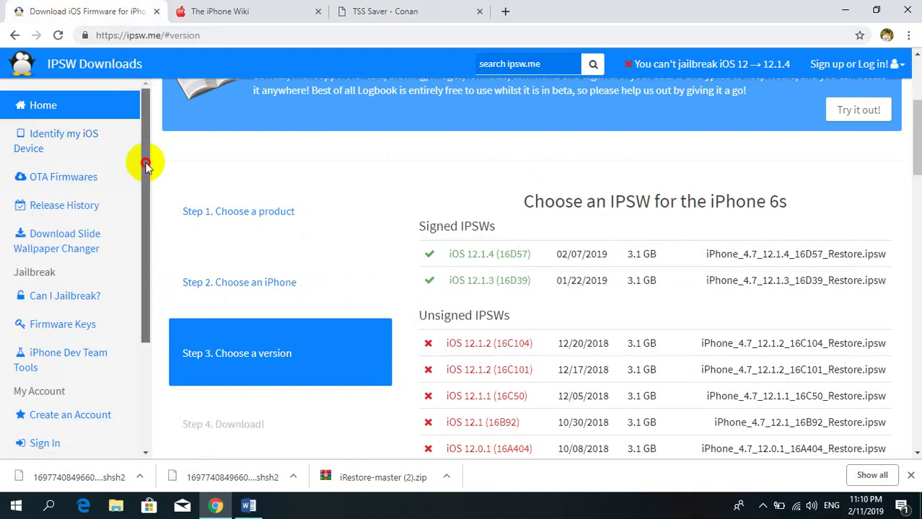
click(78, 144)
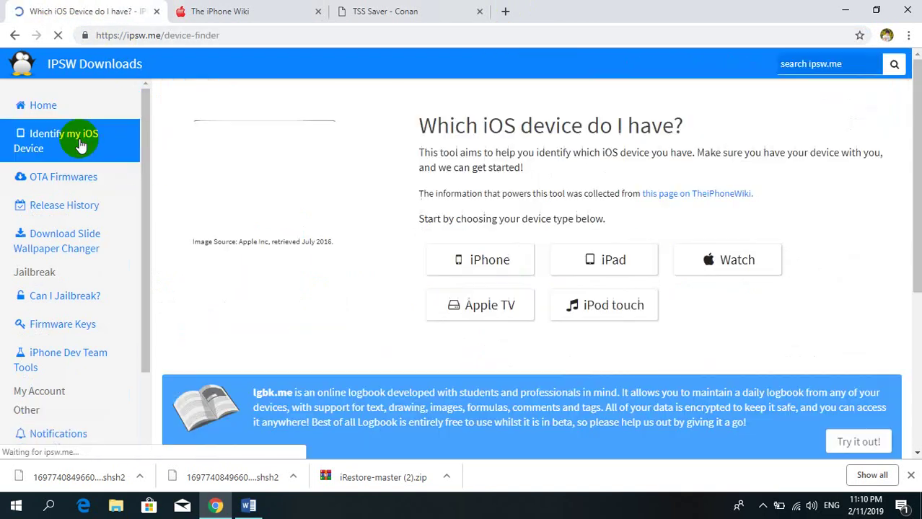
click(485, 265)
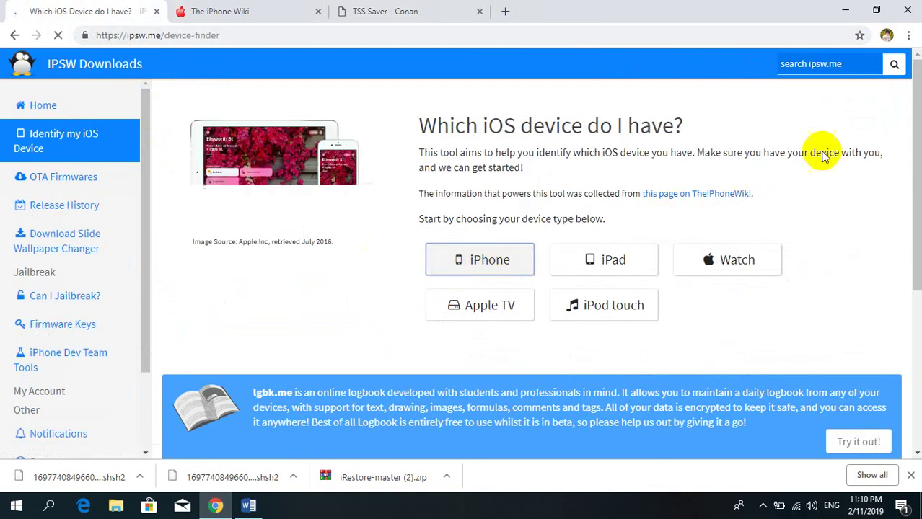
drag(913, 113, 914, 216)
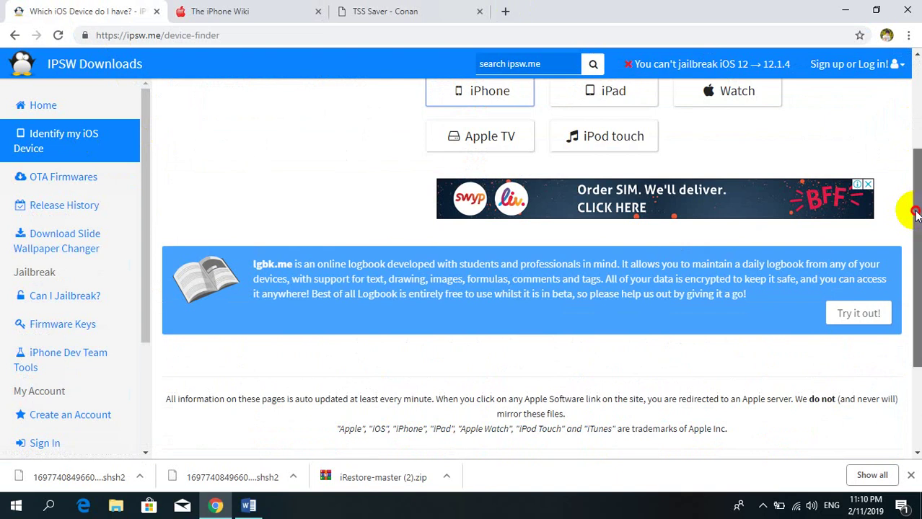
drag(910, 208, 912, 160)
click(483, 177)
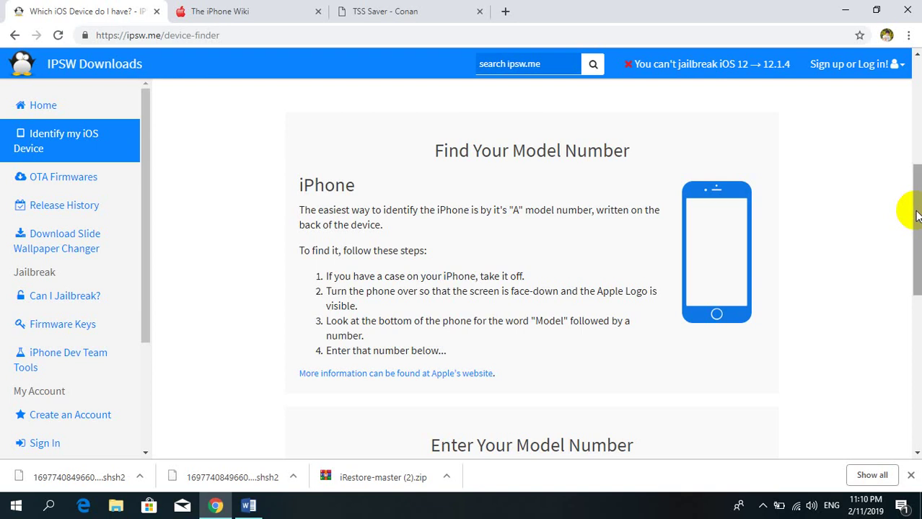
Step: Look up the device by model number A1688 and browse all of its iOS releases
drag(916, 215, 916, 274)
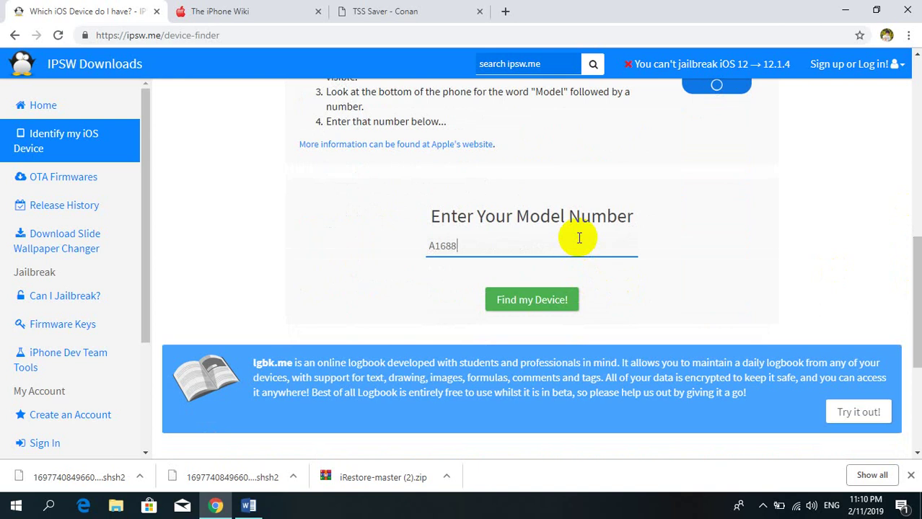
click(536, 296)
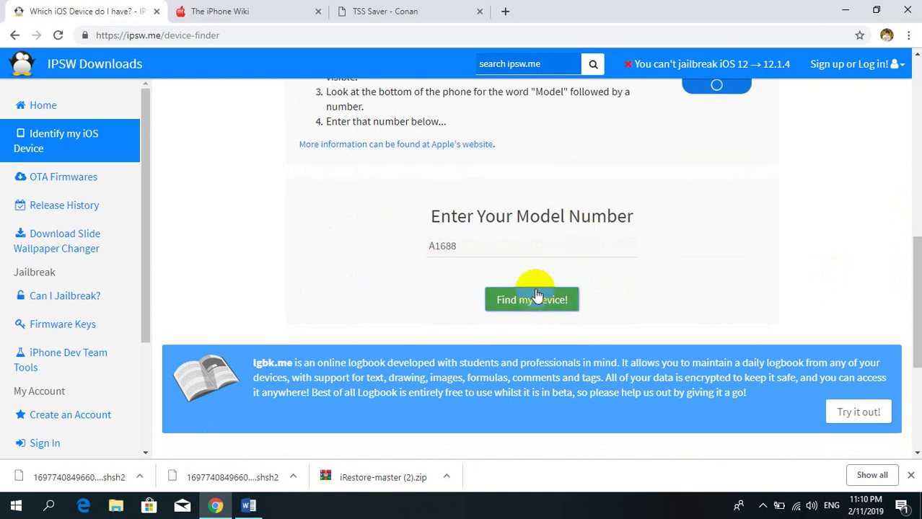
drag(917, 215, 912, 251)
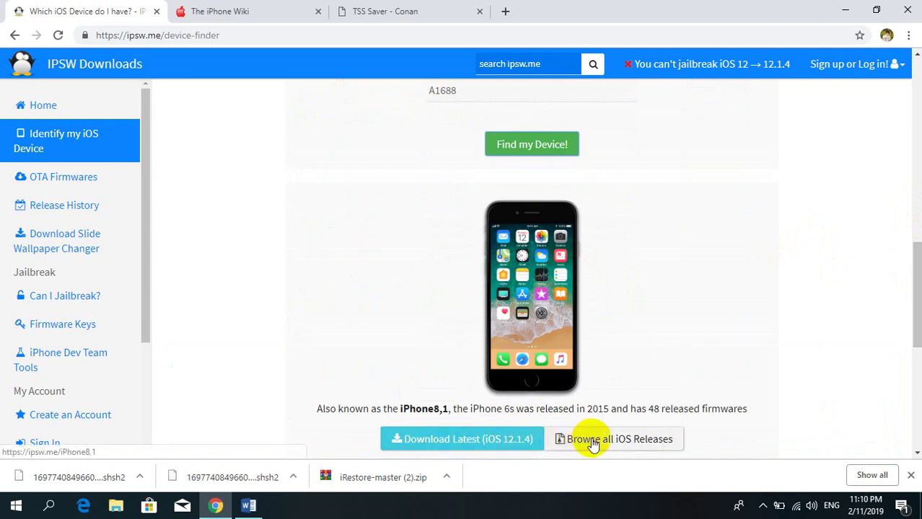
click(626, 442)
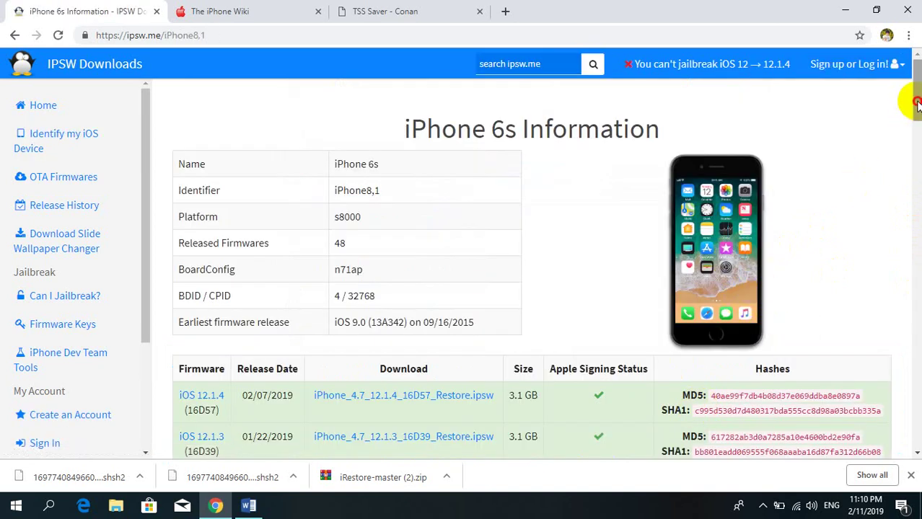
Step: Copy the download link address of the signed iOS 12.1.3 firmware, iPhone_4.7_12.1.3_16D39_Restore.ipsw
drag(916, 103, 911, 127)
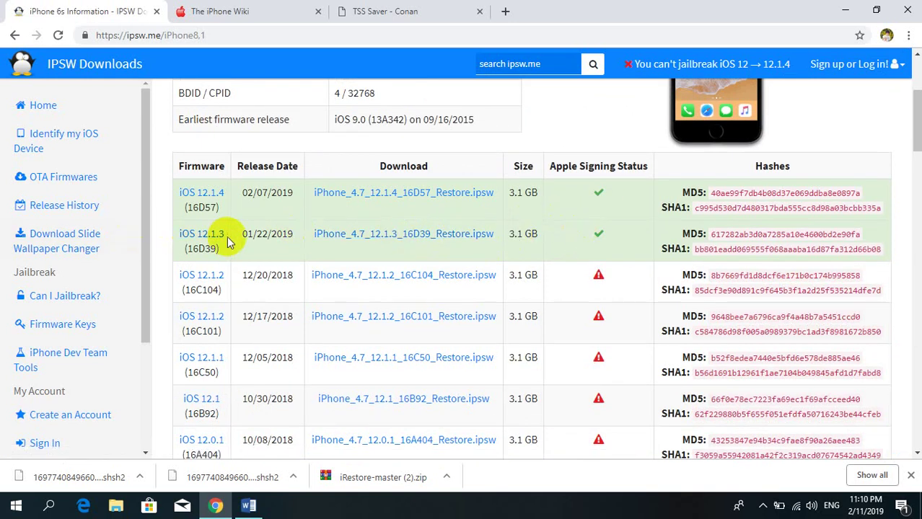
right_click(382, 240)
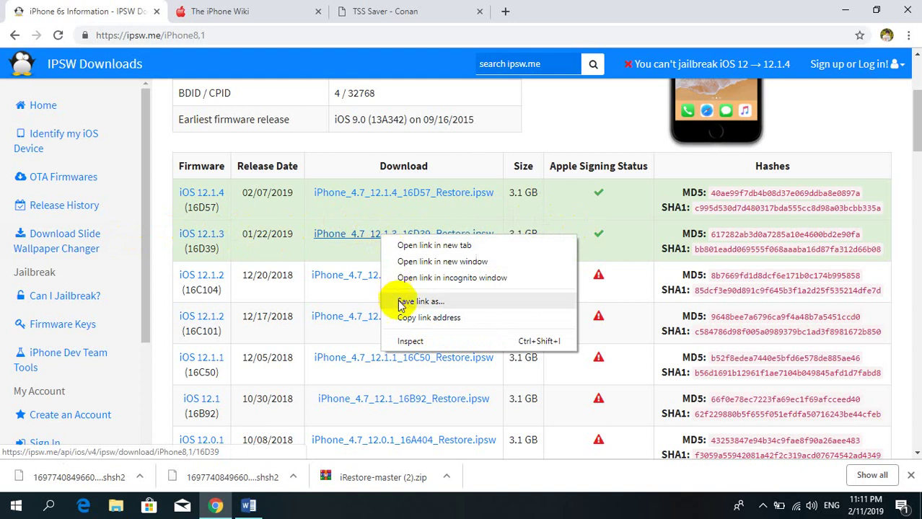
click(413, 317)
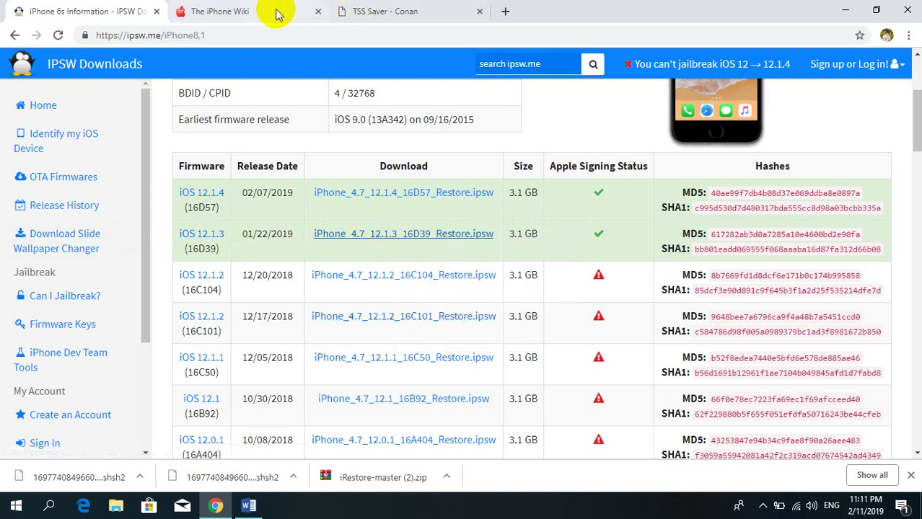
click(504, 11)
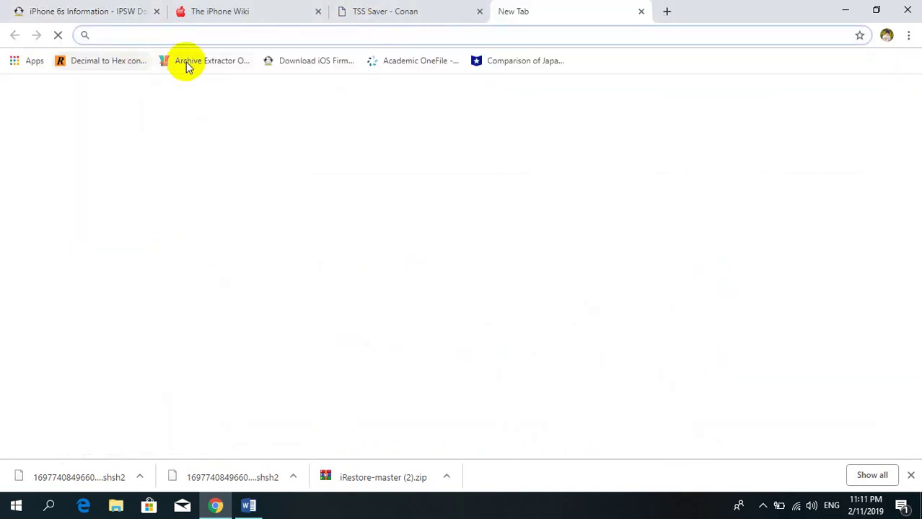
click(183, 62)
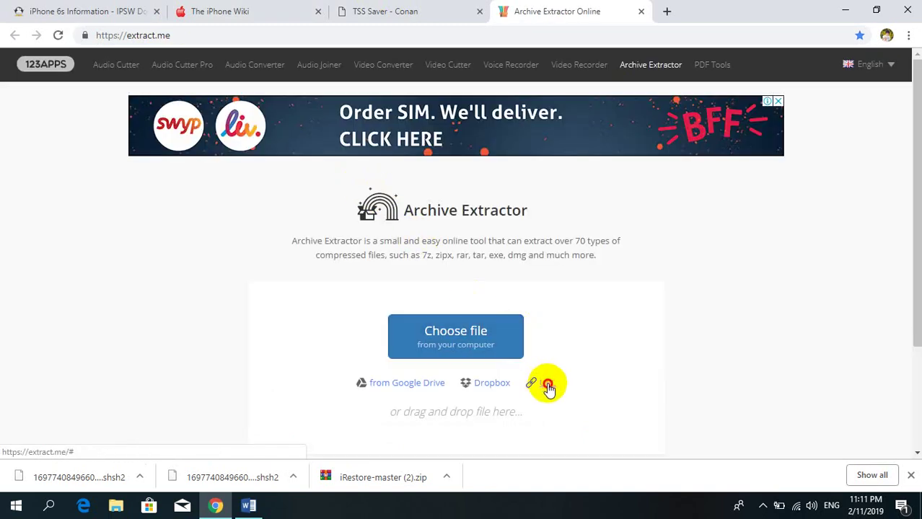
click(548, 385)
text(https://ipsw.me/api/ios/v4/ipsw/download/iPhone8,1/16D39)
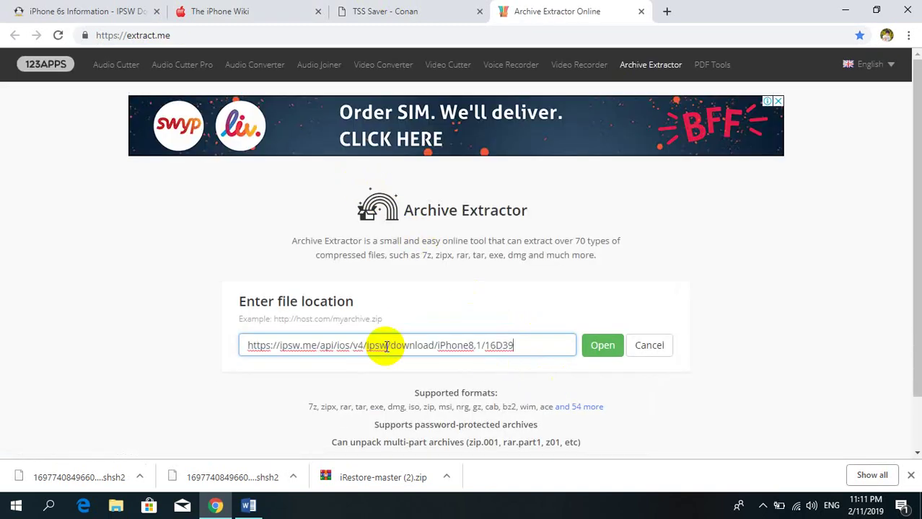
click(601, 346)
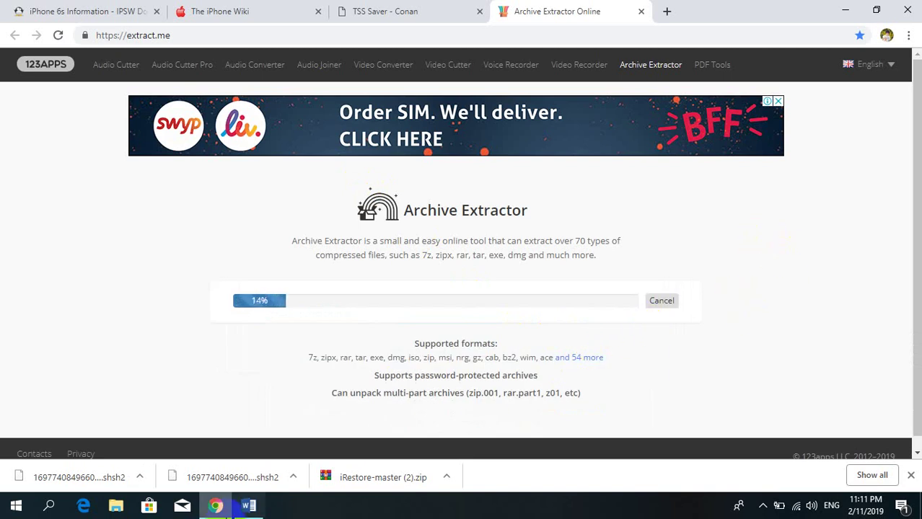
Step: Check the full name of the SHSH2 blob file on the desktop, and return to Chrome
click(218, 508)
click(246, 503)
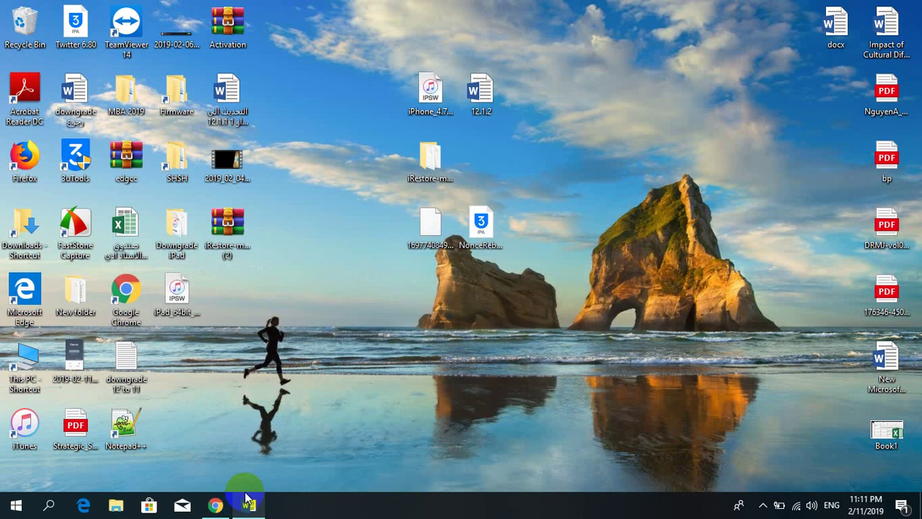
click(426, 220)
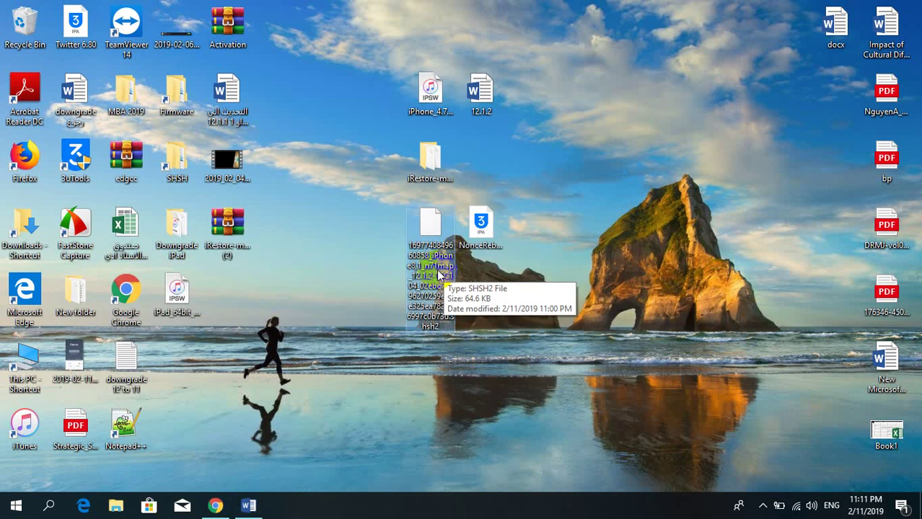
click(215, 505)
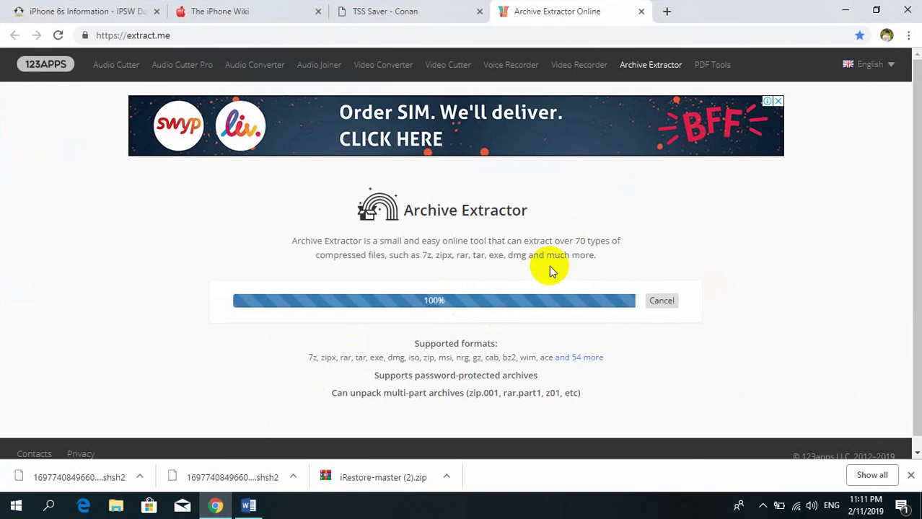
Step: Check the board model in the SHSH2 blob's name and download sep-firmware.n71m.RELEASE.im4p from the extracted all_flash folder
click(916, 155)
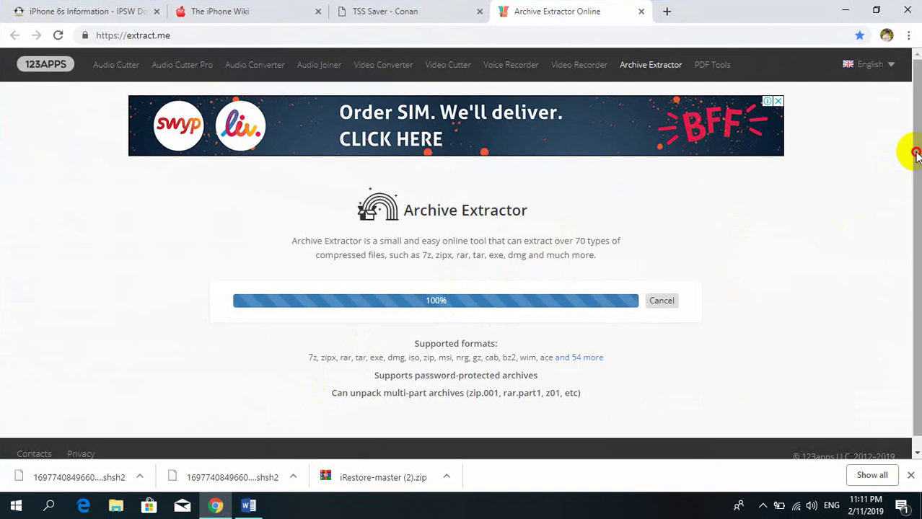
click(910, 475)
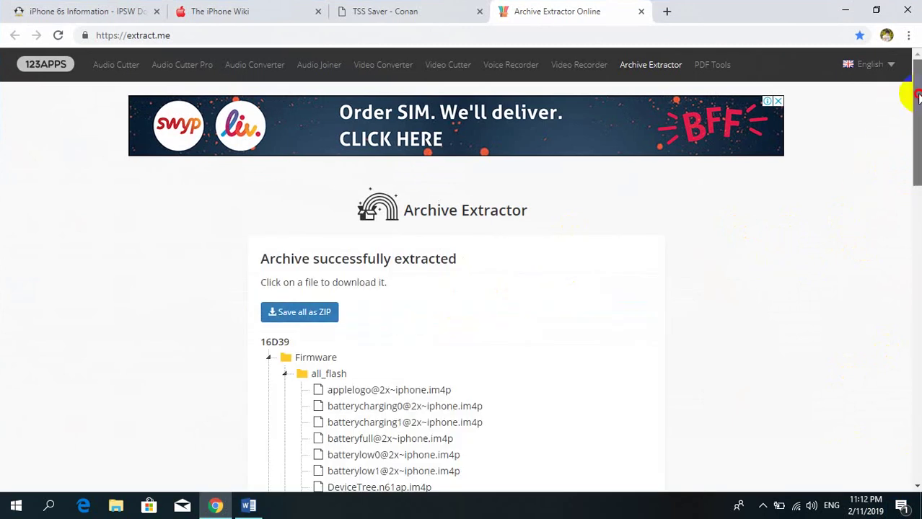
drag(915, 97, 914, 257)
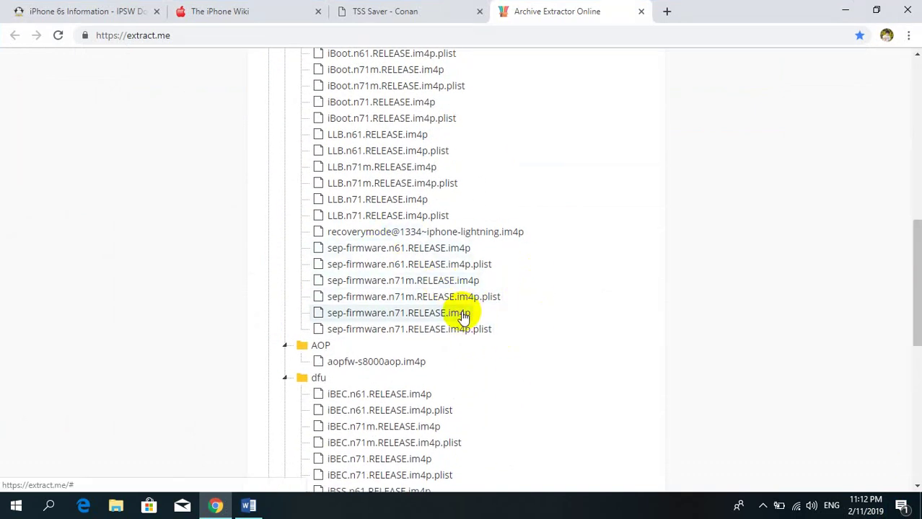
click(208, 514)
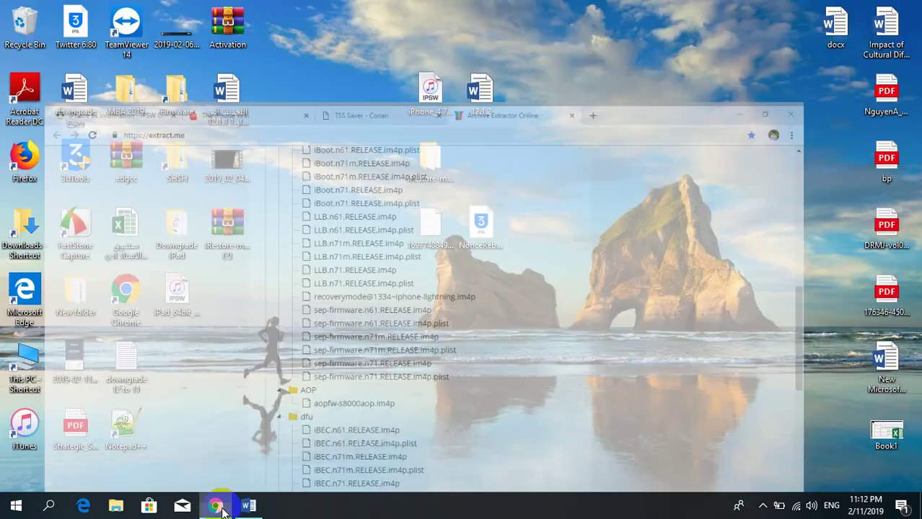
click(432, 257)
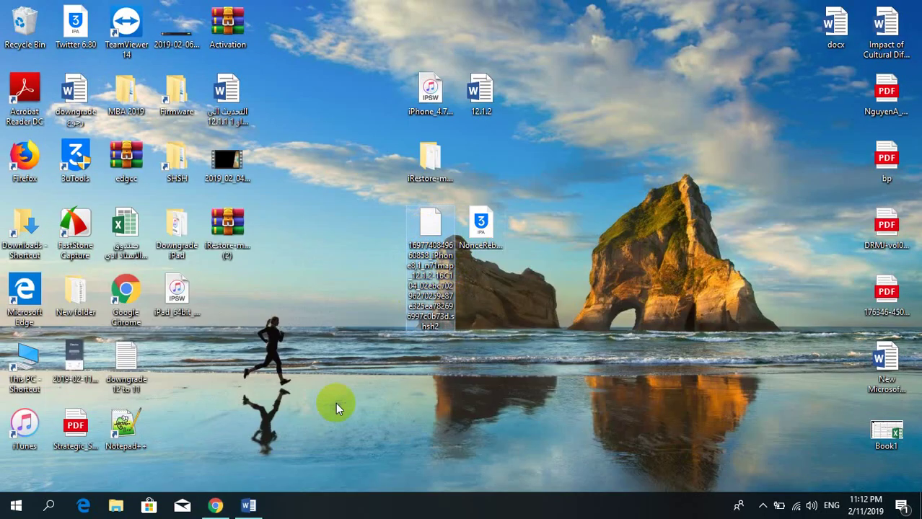
click(216, 505)
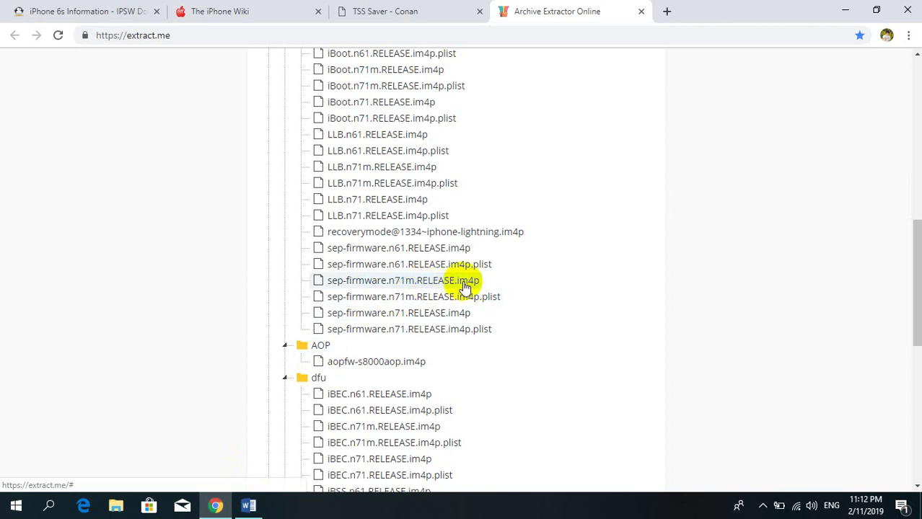
click(422, 283)
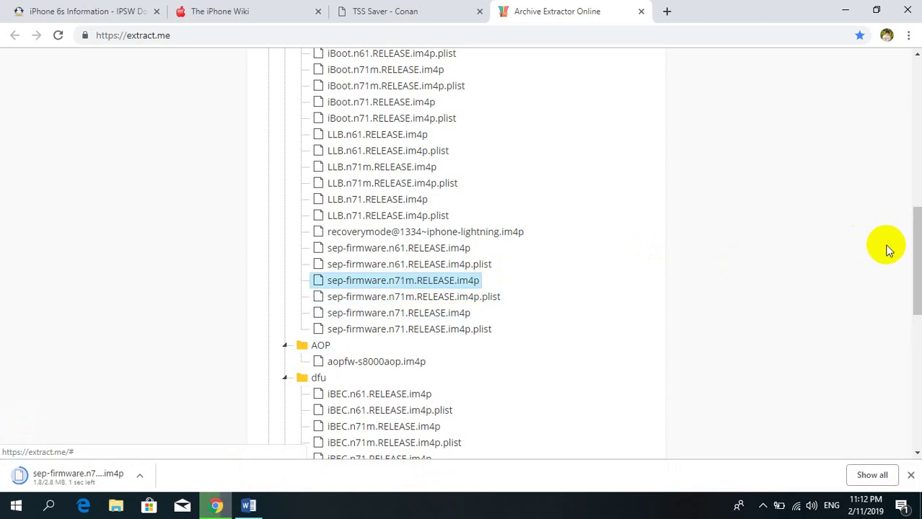
Step: Look up the iPhone 6s baseband chip MDM9635 on The iPhone Wiki and check its firmware version for iOS 12.1.3
drag(917, 245, 918, 337)
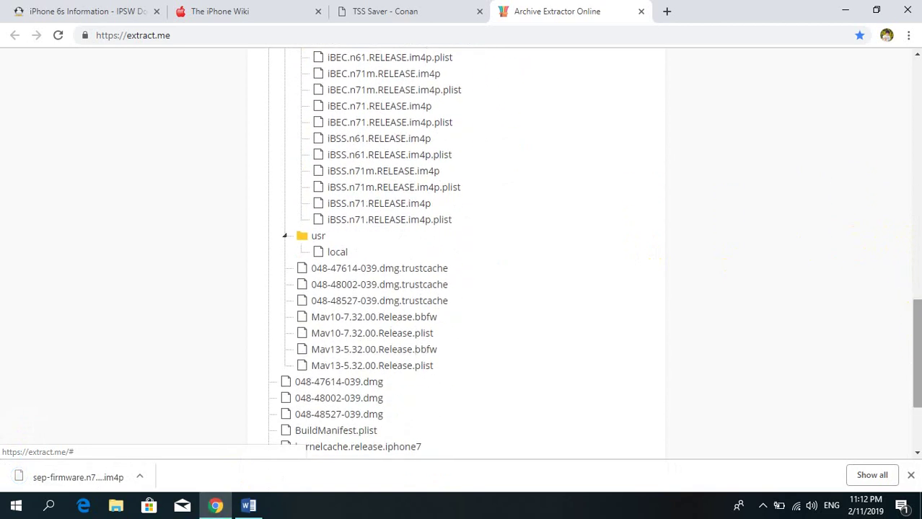
click(249, 12)
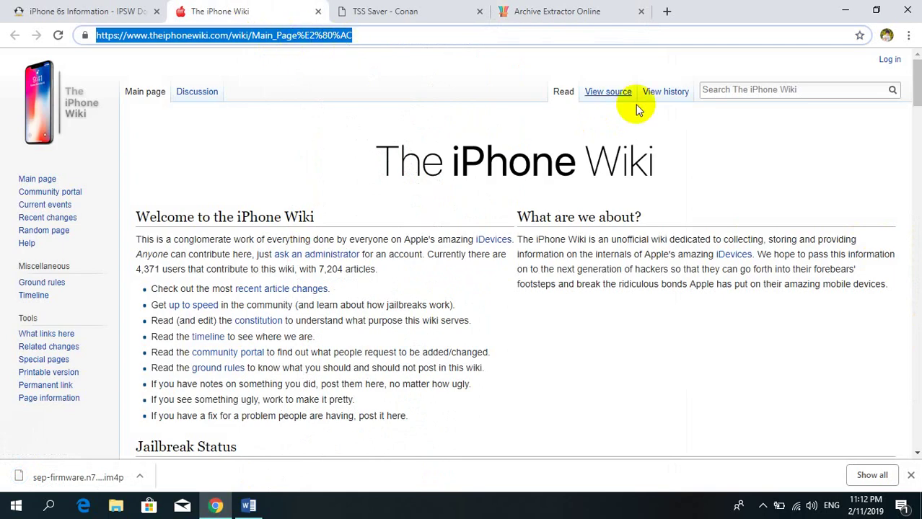
drag(917, 72, 901, 321)
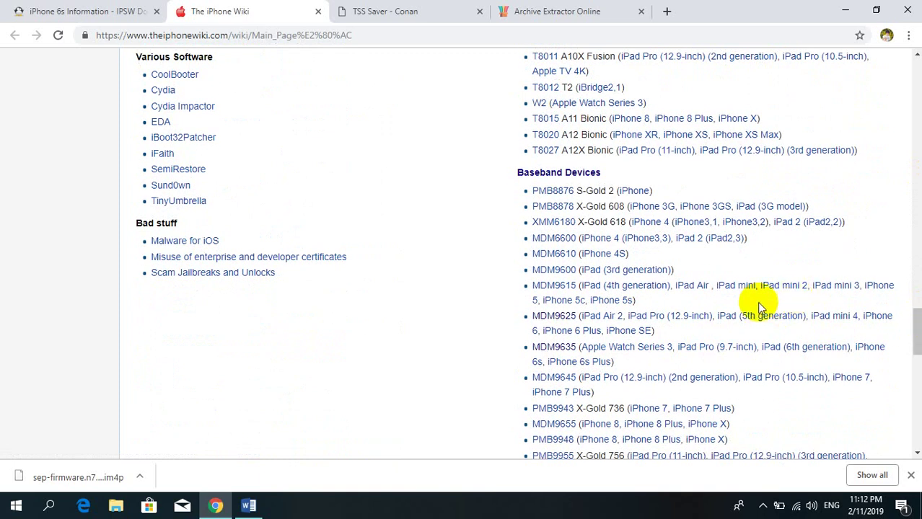
click(557, 355)
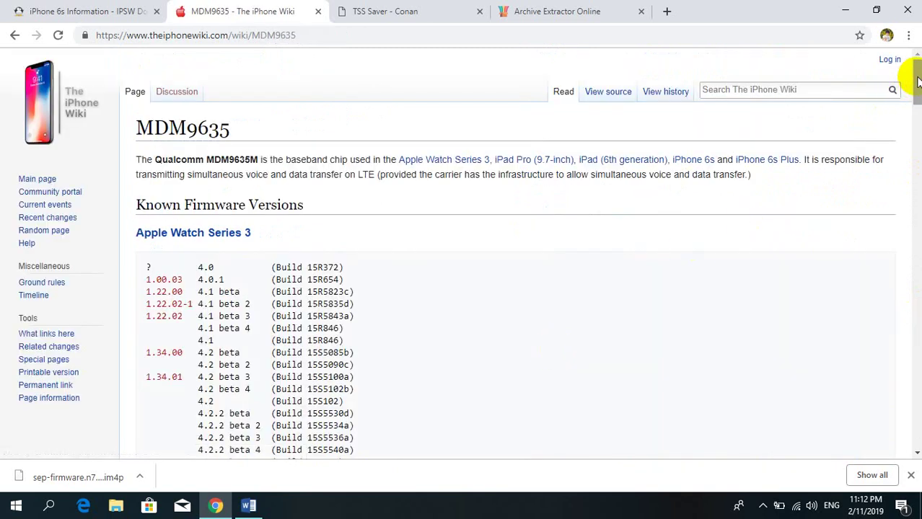
drag(915, 80, 911, 412)
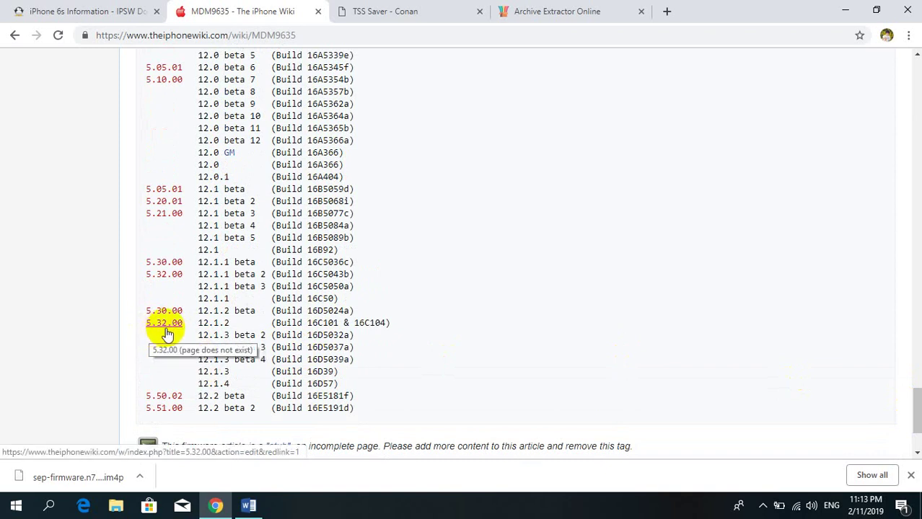
Step: Download Mav13-5.32.00.Release.bbfw and BuildManifest.plist from the extracted firmware archive
click(534, 10)
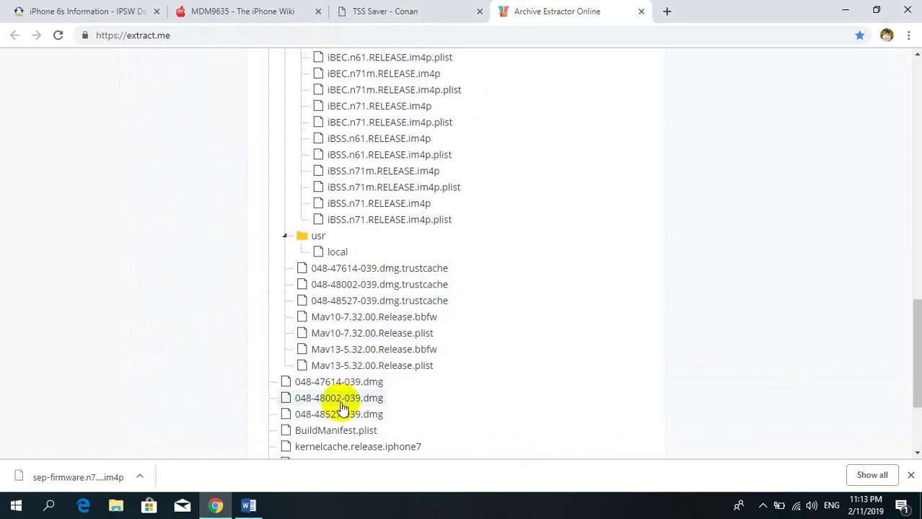
click(355, 352)
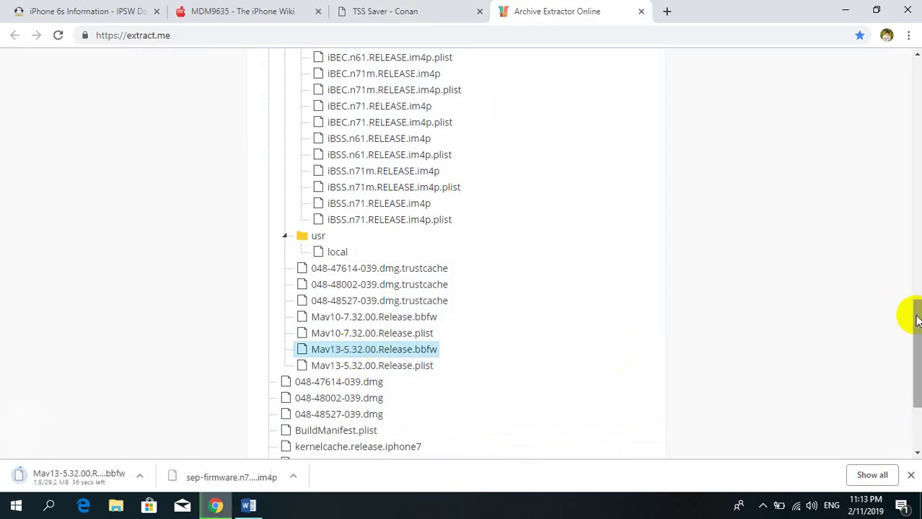
drag(910, 315, 912, 334)
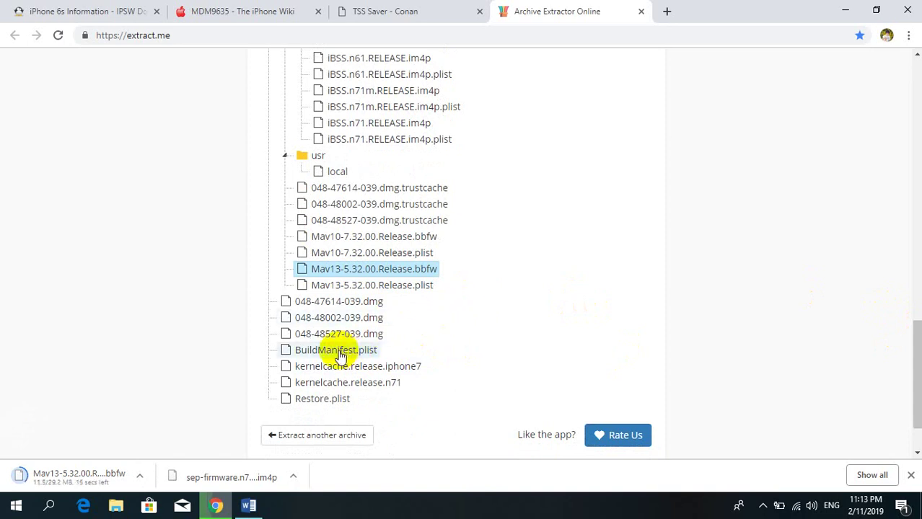
click(345, 356)
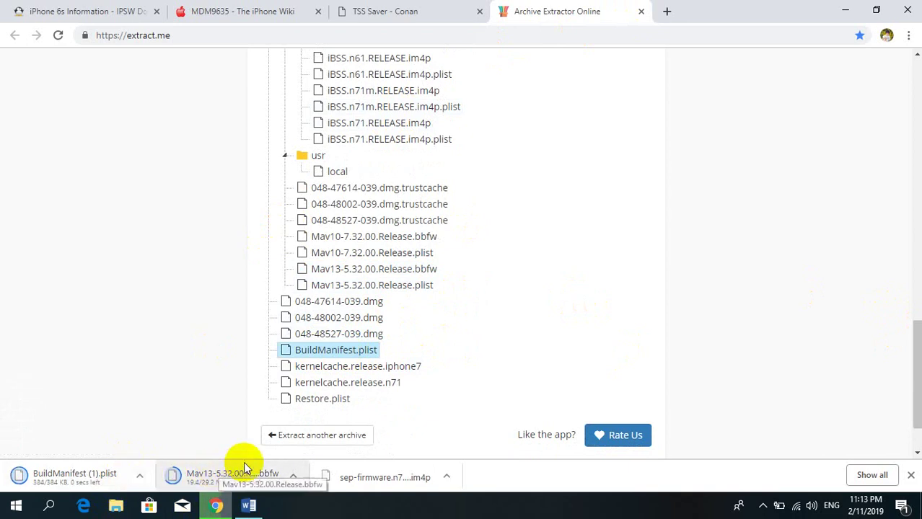
Step: Resize the browser window to expose the desktop, place the downloaded SEP, baseband and BuildManifest files there, and minimize the browser
drag(711, 5, 850, 7)
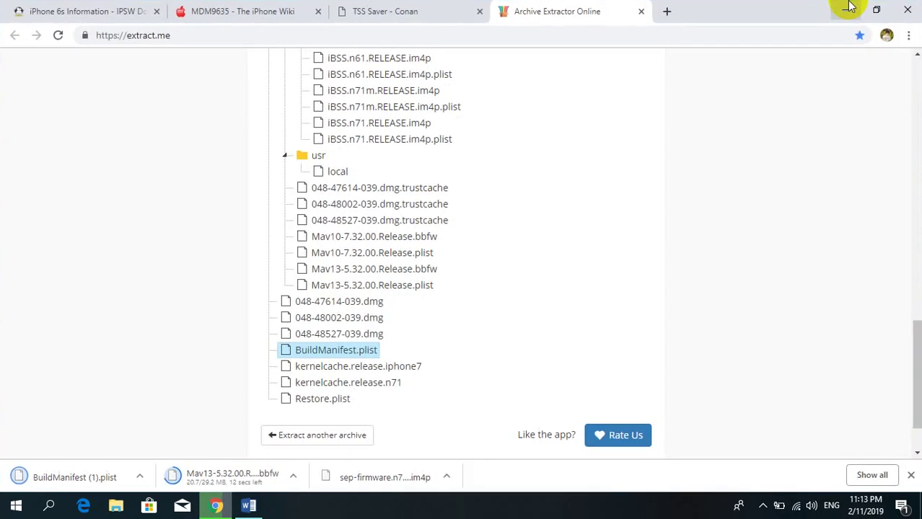
click(876, 9)
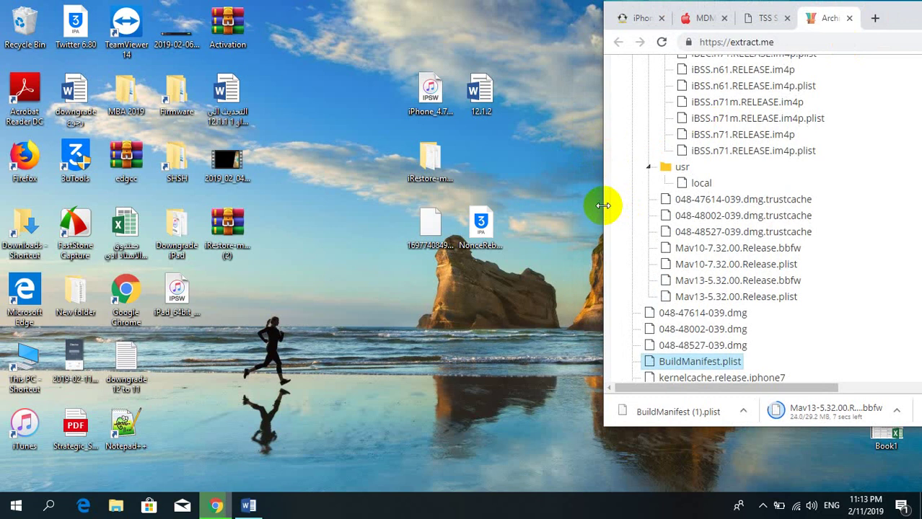
drag(603, 206, 405, 189)
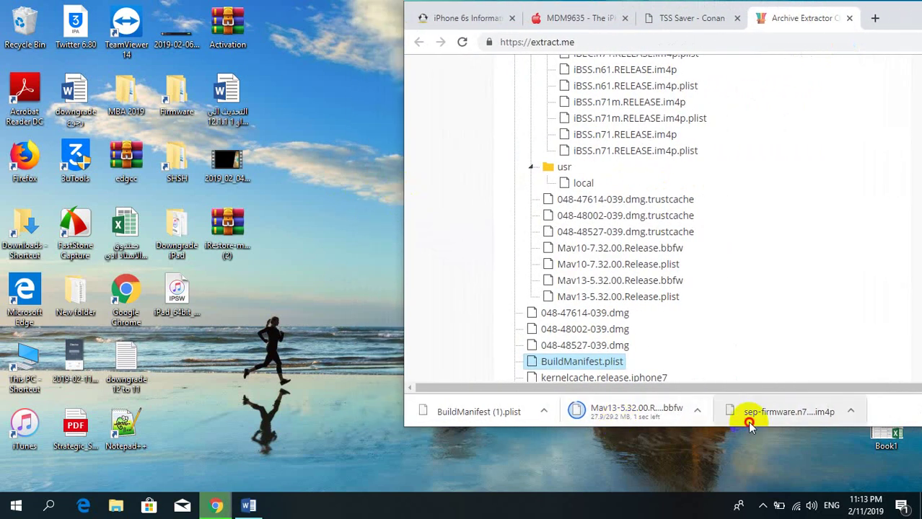
drag(750, 426, 371, 204)
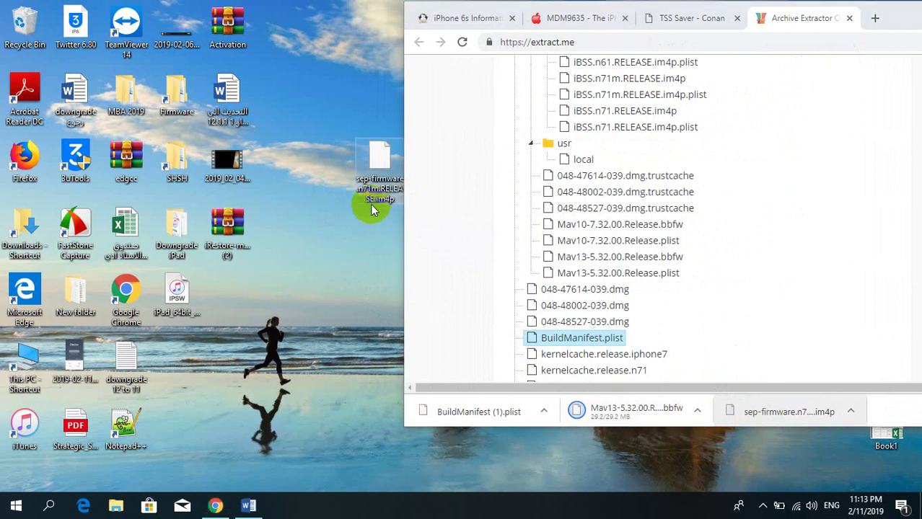
drag(609, 410, 385, 228)
drag(469, 410, 381, 274)
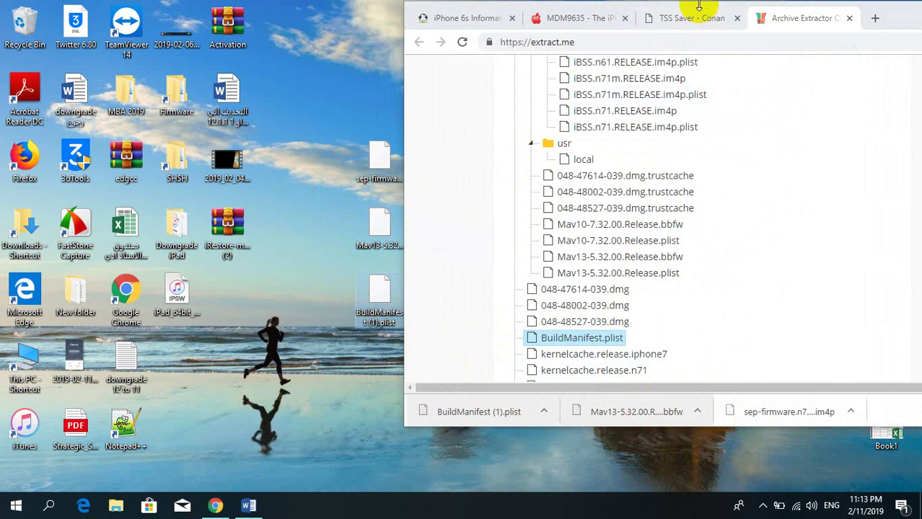
drag(698, 5, 478, 62)
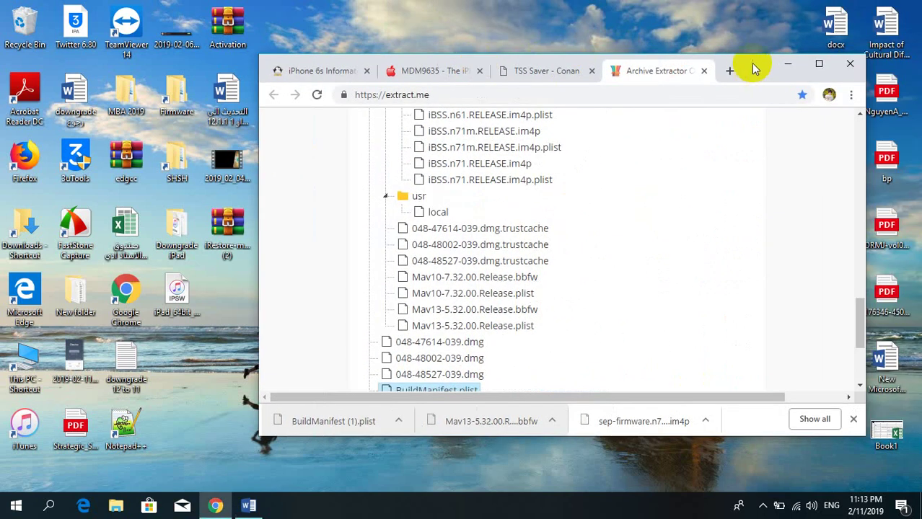
click(788, 62)
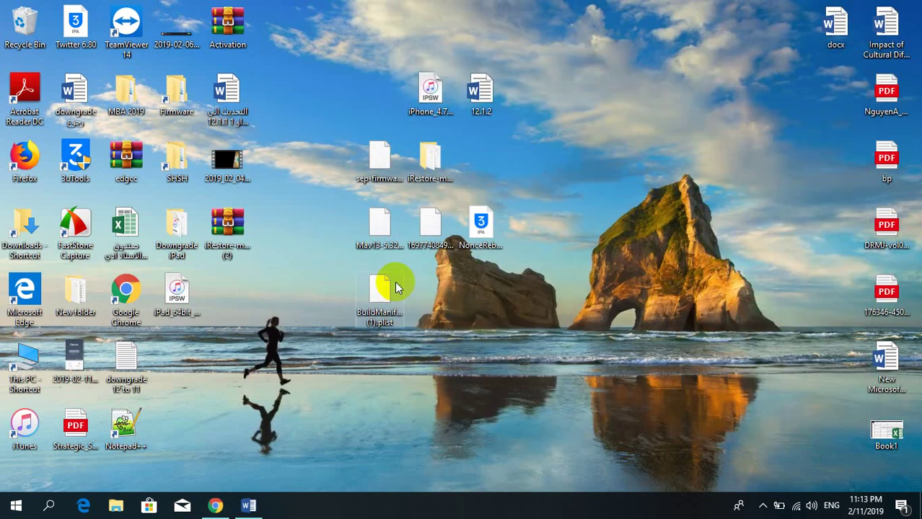
Step: Launch iRestore from the iRestore-master folder on the desktop, and move its window clear of the firmware files
double_click(431, 160)
click(376, 218)
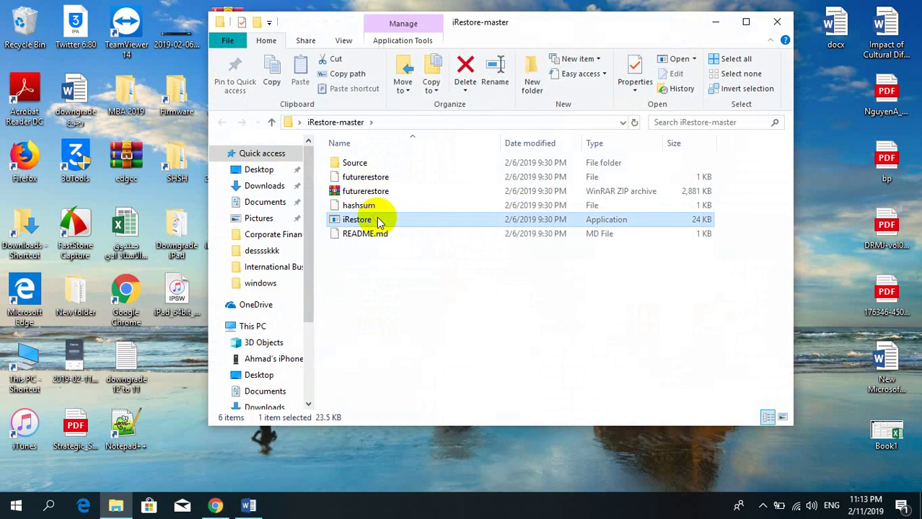
click(715, 22)
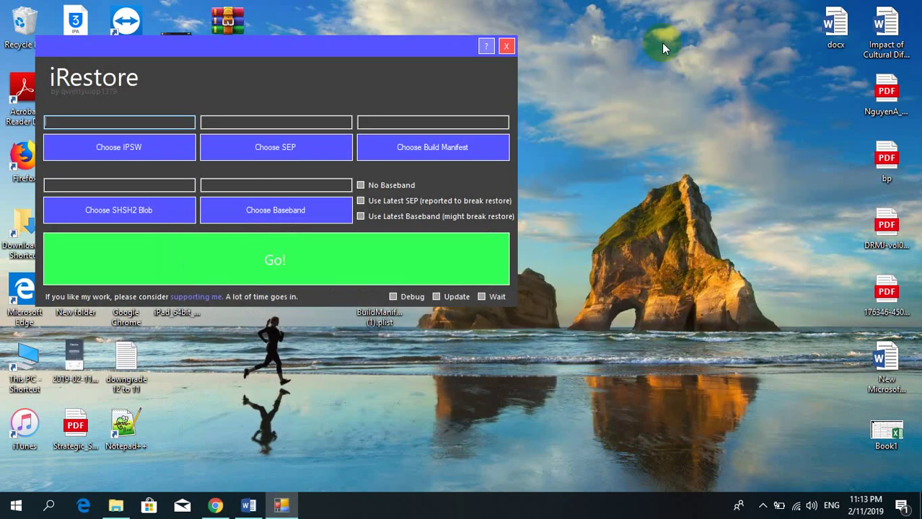
drag(283, 56, 462, 190)
Step: Load iPhone_4.7_12.1.2_16C104_Restore from the desktop as the IPSW in iRestore
click(428, 96)
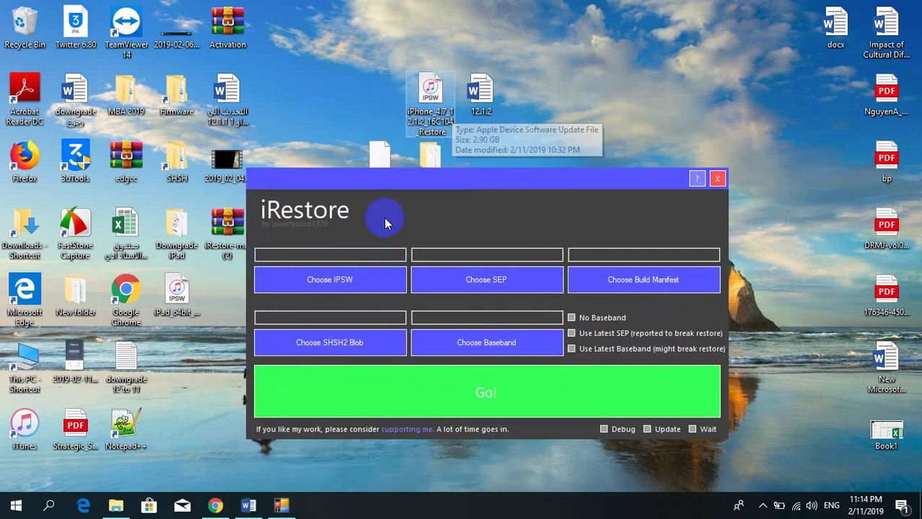
click(339, 282)
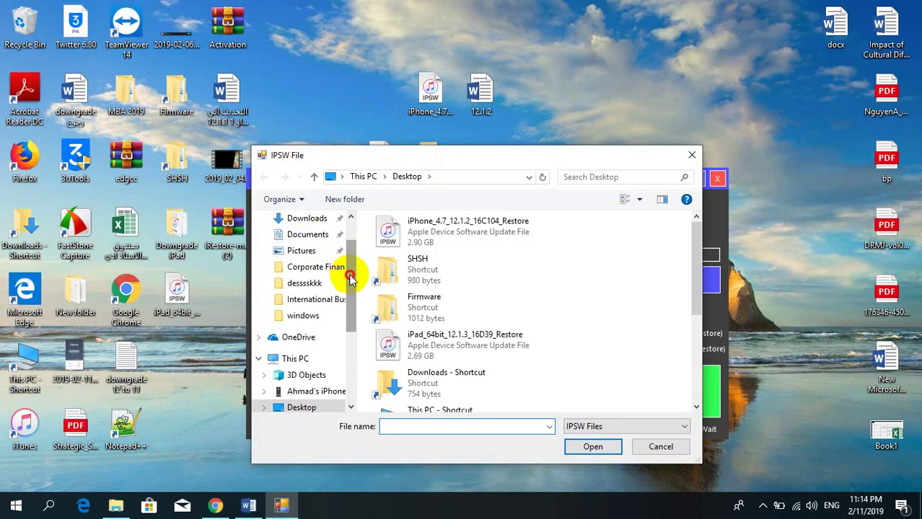
scroll(339, 252, up, 1)
click(292, 246)
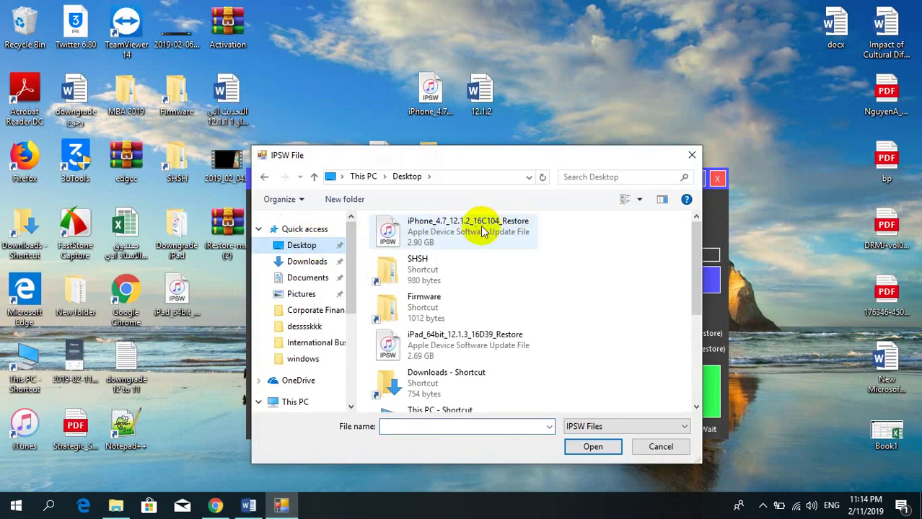
double_click(453, 232)
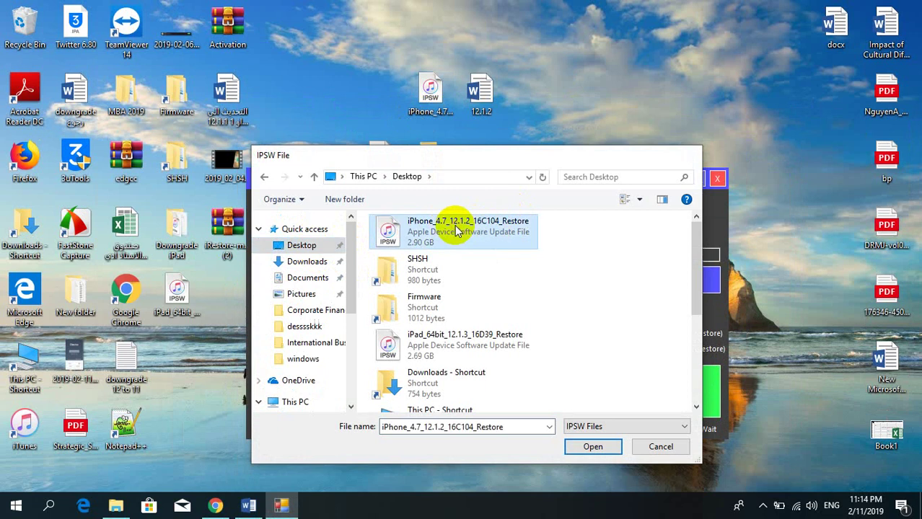
Step: Load sep-firmware.n71m.RELEASE.im4p from the desktop as the SEP file in iRestore
click(455, 282)
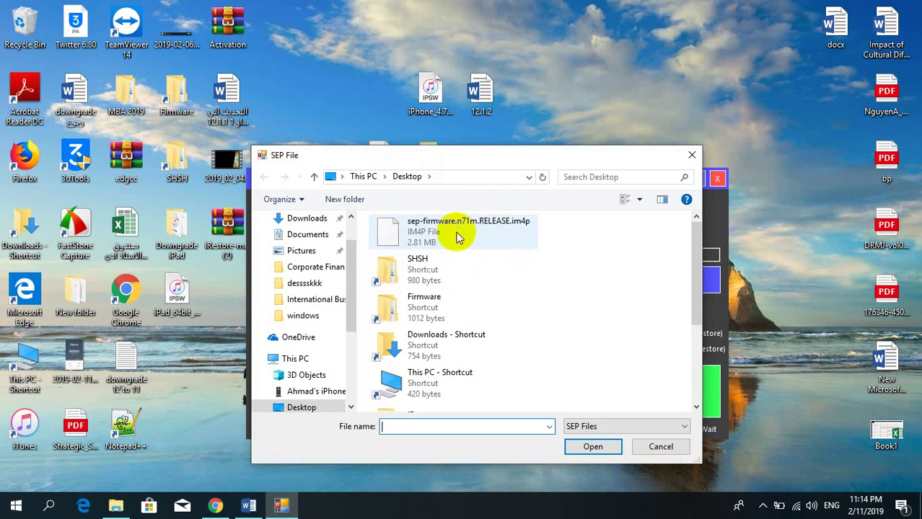
drag(427, 161, 619, 171)
click(388, 184)
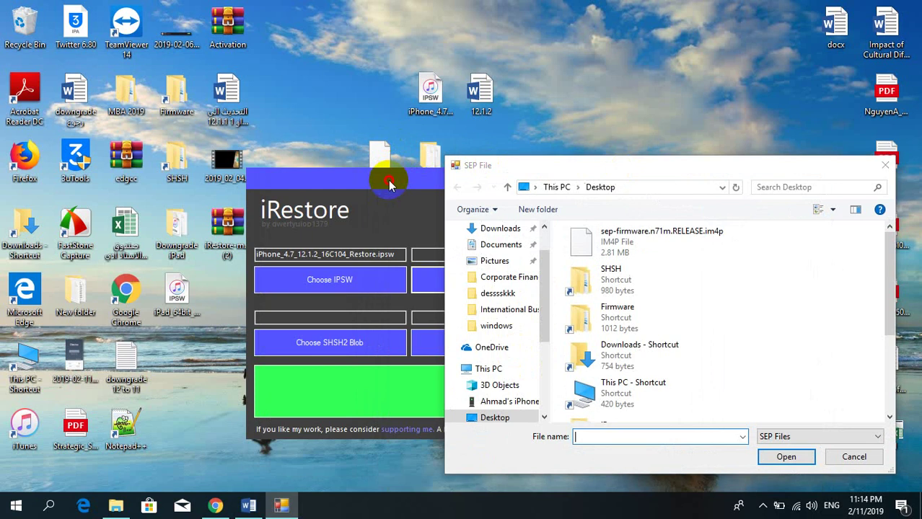
click(213, 502)
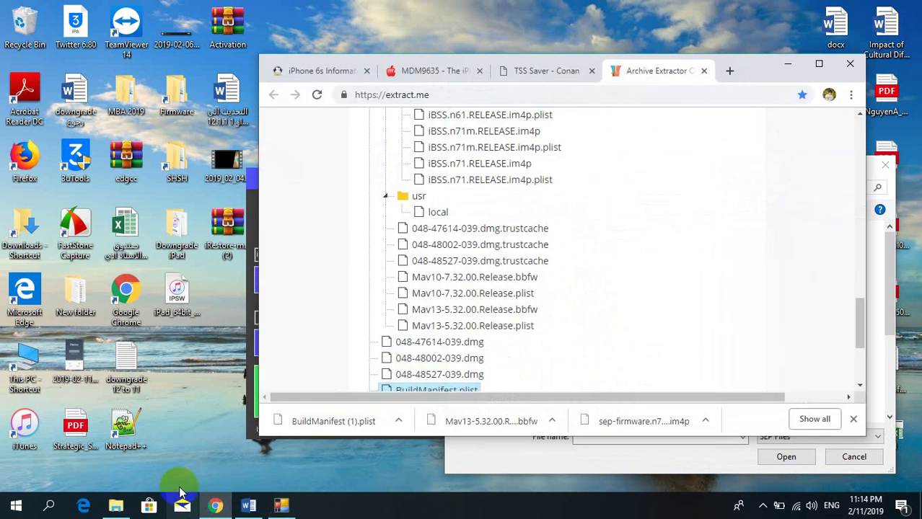
click(543, 71)
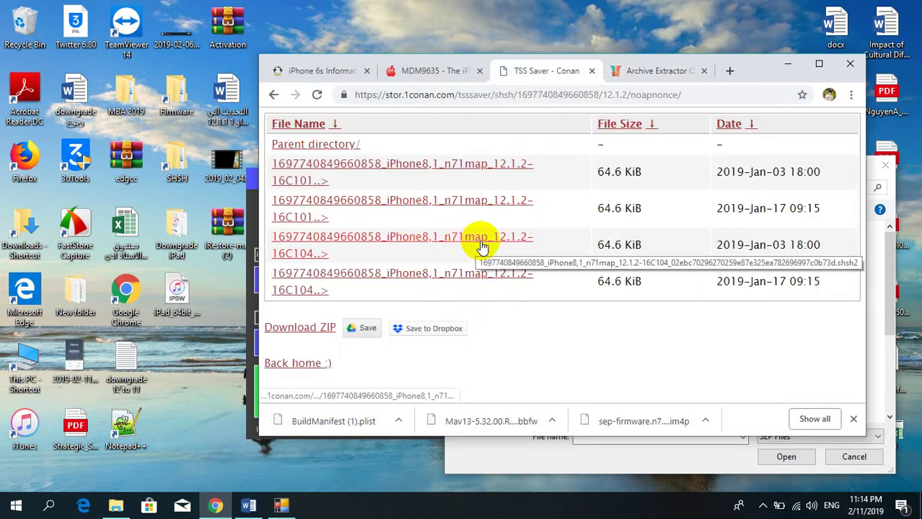
click(787, 64)
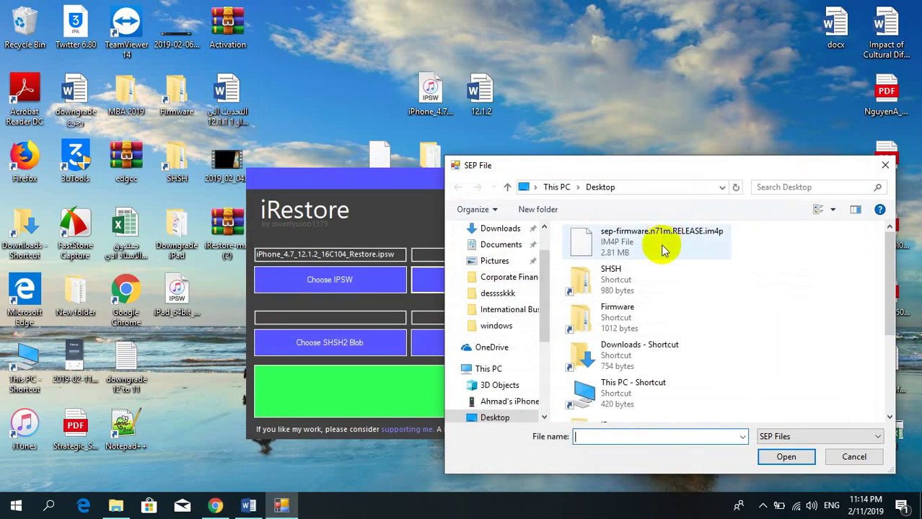
double_click(663, 249)
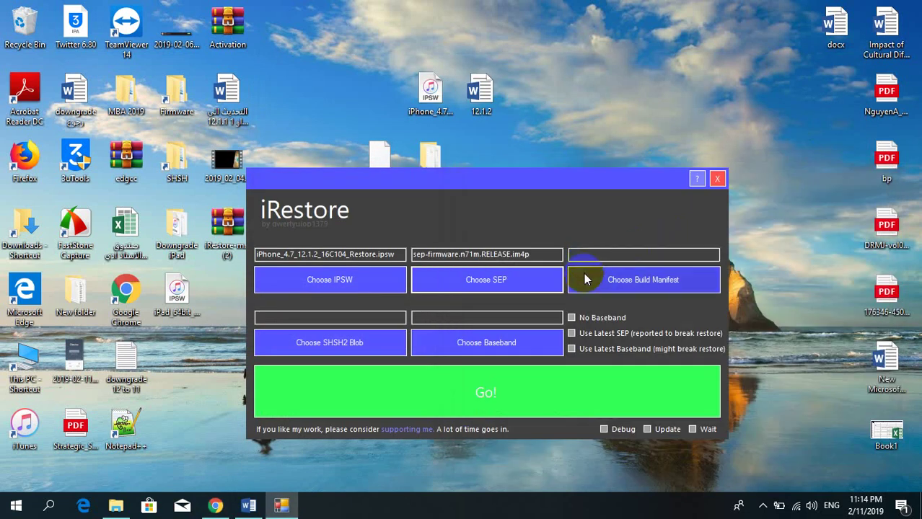
click(585, 280)
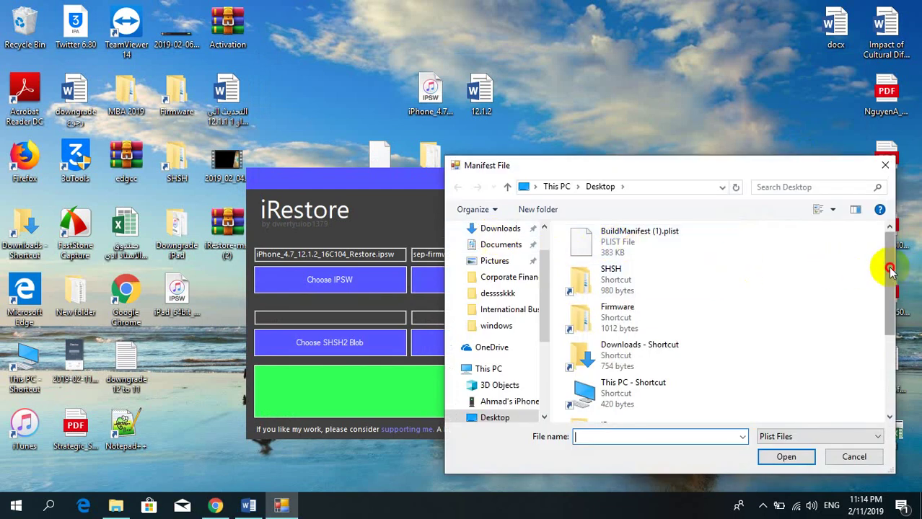
drag(891, 271, 859, 222)
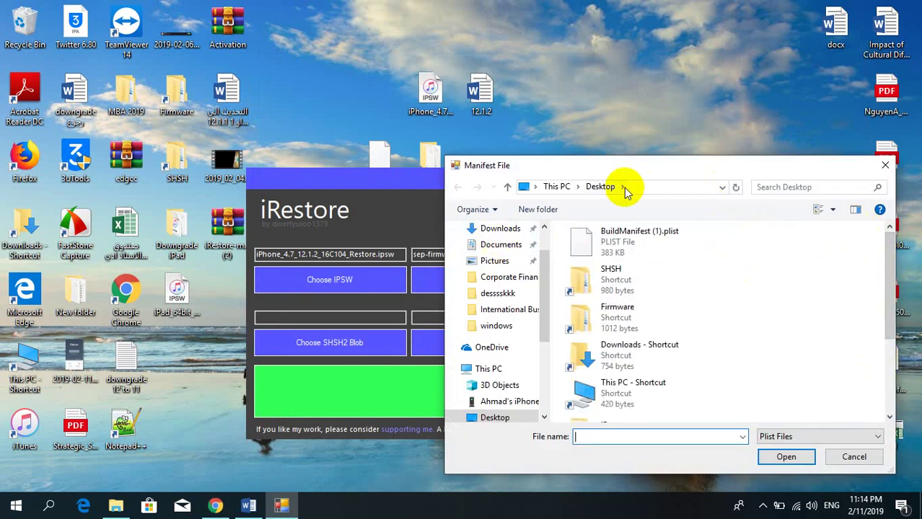
drag(377, 154, 367, 37)
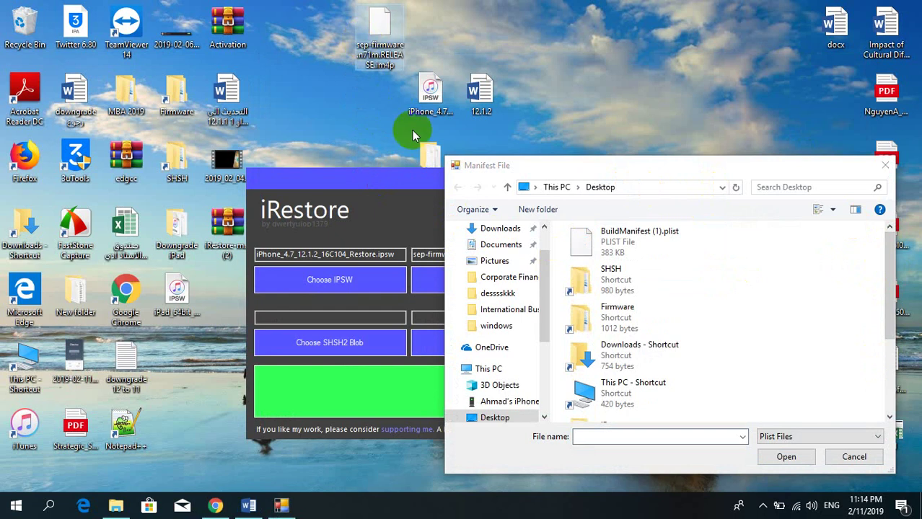
click(848, 457)
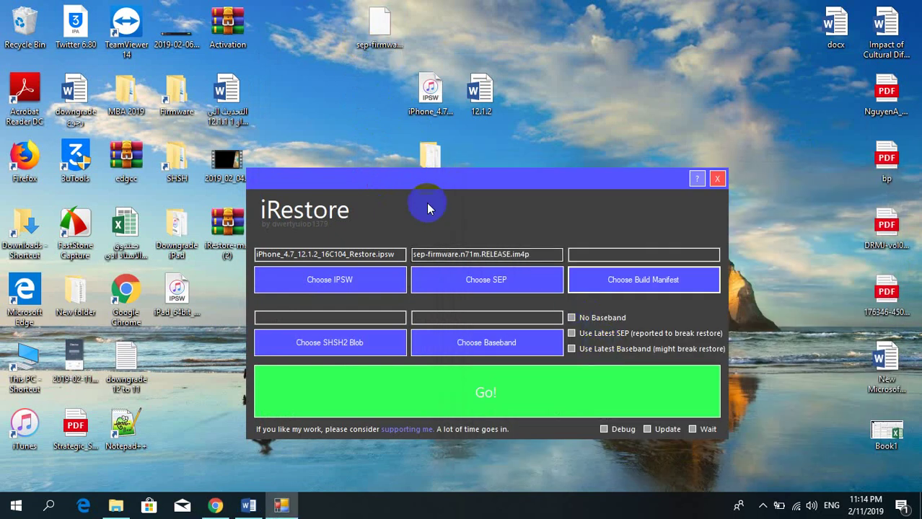
Step: Move the iRestore window clear of the firmware files and delete BuildManifest (1).plist from the desktop
drag(412, 189, 650, 118)
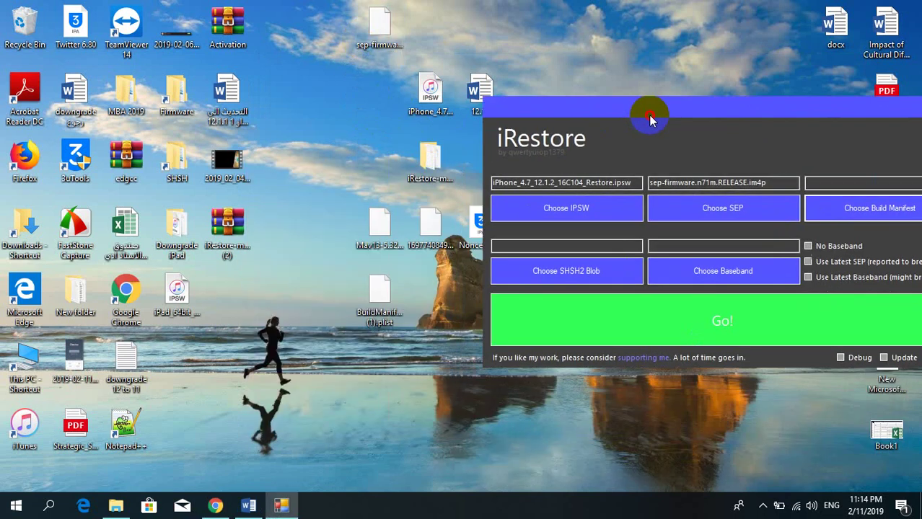
click(368, 303)
key(Delete)
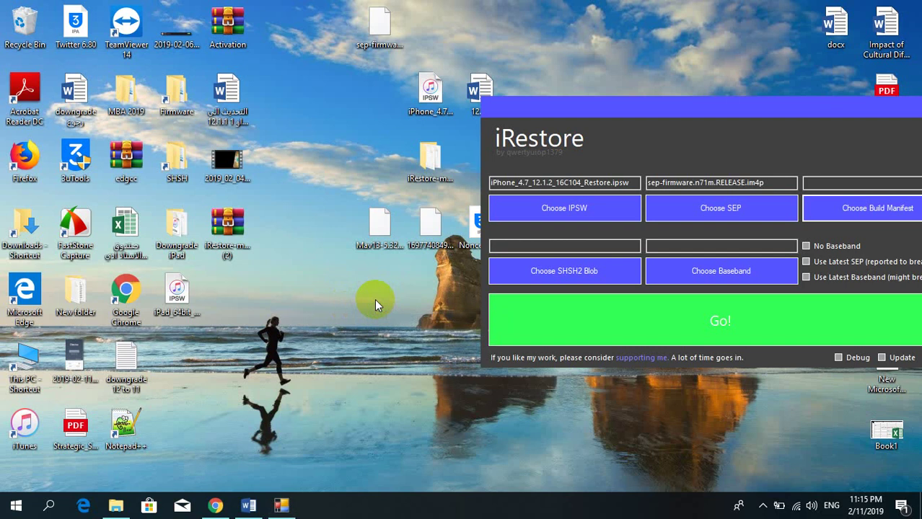
Step: Switch to Chrome, download BuildManifest.plist again from the archive extracted on extract.me, place it on the desktop, and minimize the browser
click(215, 506)
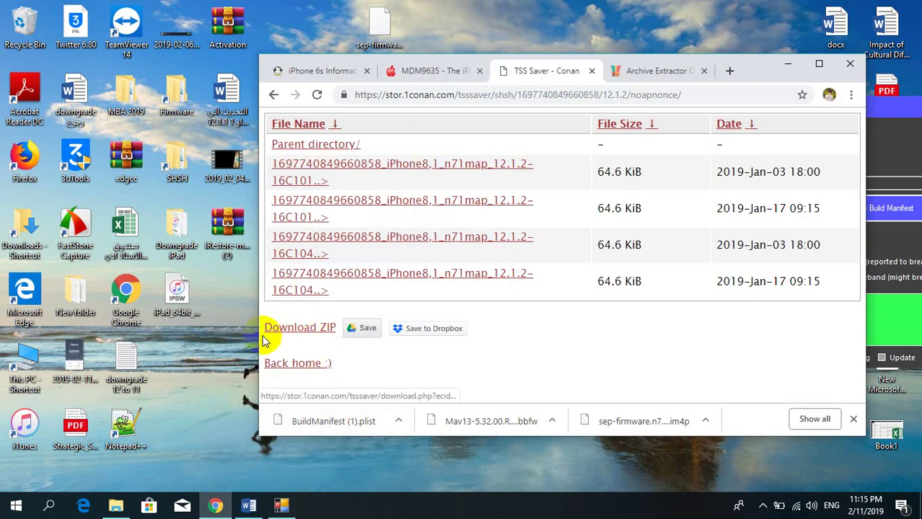
click(642, 71)
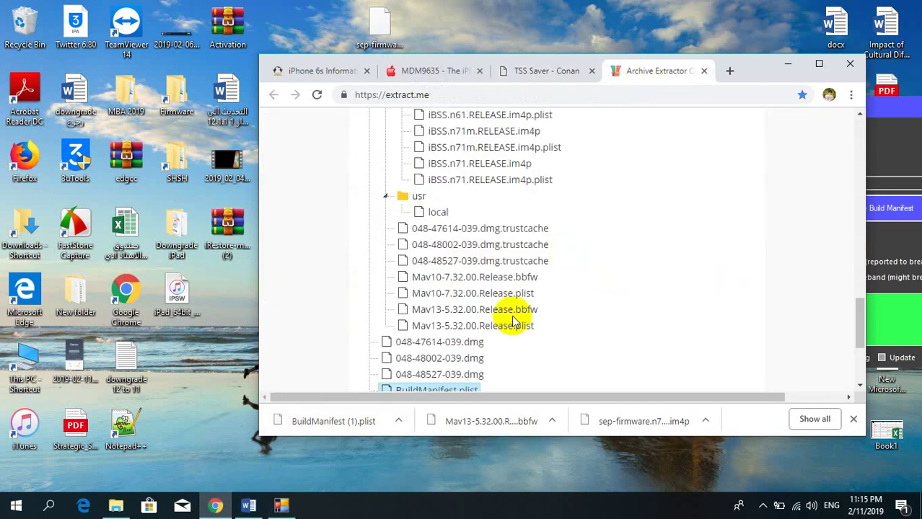
click(433, 389)
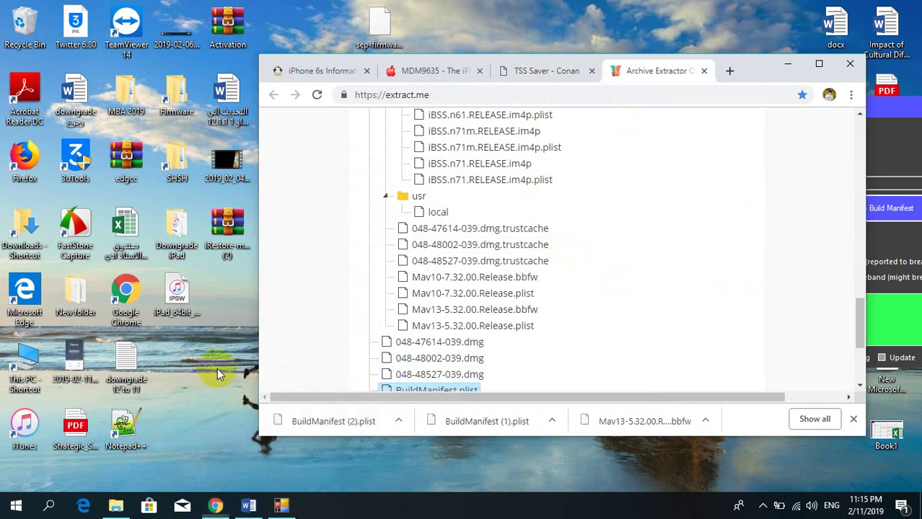
drag(218, 368, 217, 368)
click(790, 68)
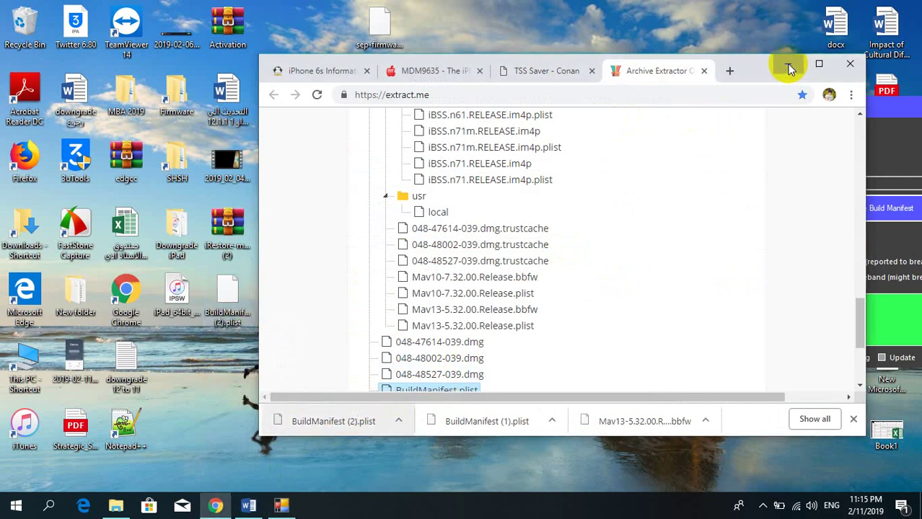
click(790, 67)
Step: Bring the iRestore window fully into view and load BuildManifest (2).plist from the desktop as its build manifest
drag(769, 116, 669, 103)
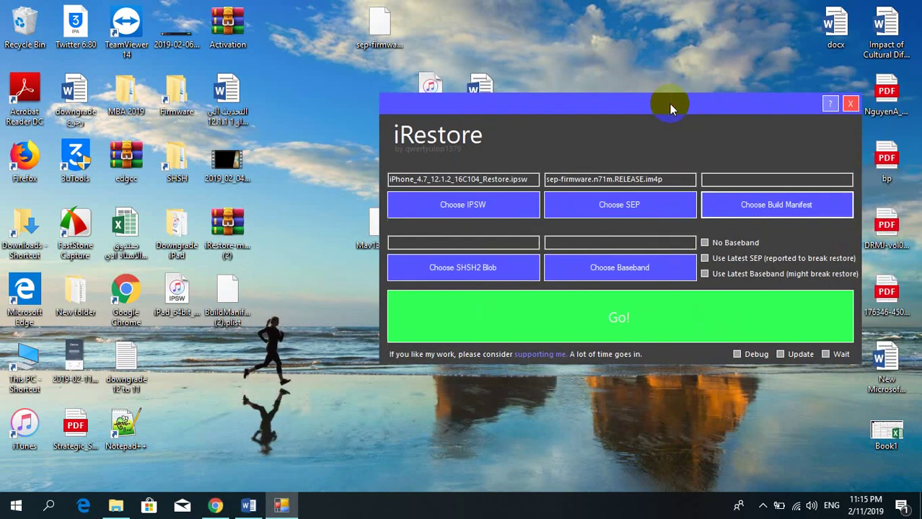
click(743, 200)
double_click(564, 174)
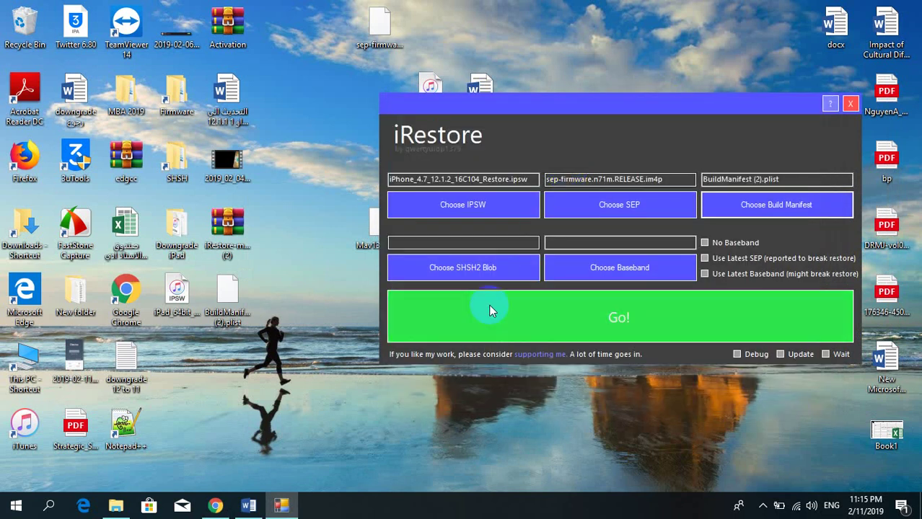
Step: Load the saved 12.1.2-16C104 SHSH2 blob and the Mav13-5.32.00.Release.bbfw baseband from the desktop in iRestore
click(488, 266)
click(553, 209)
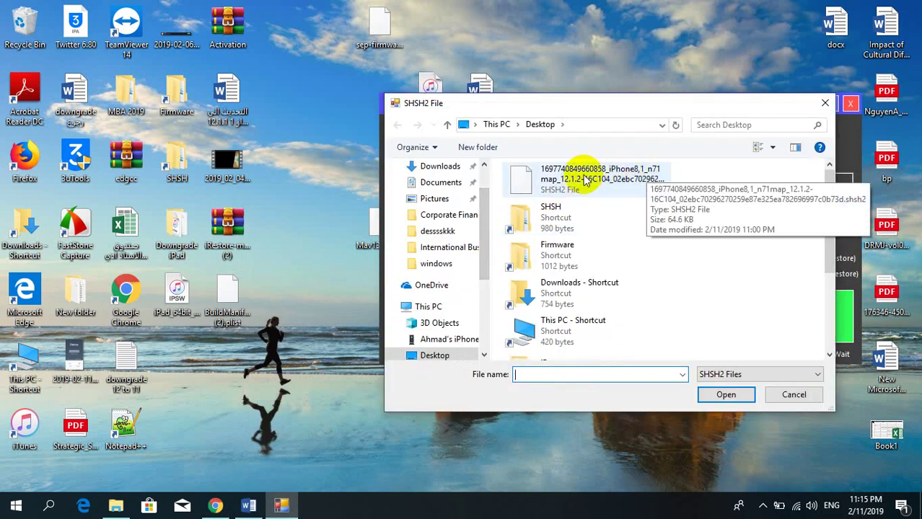
click(609, 184)
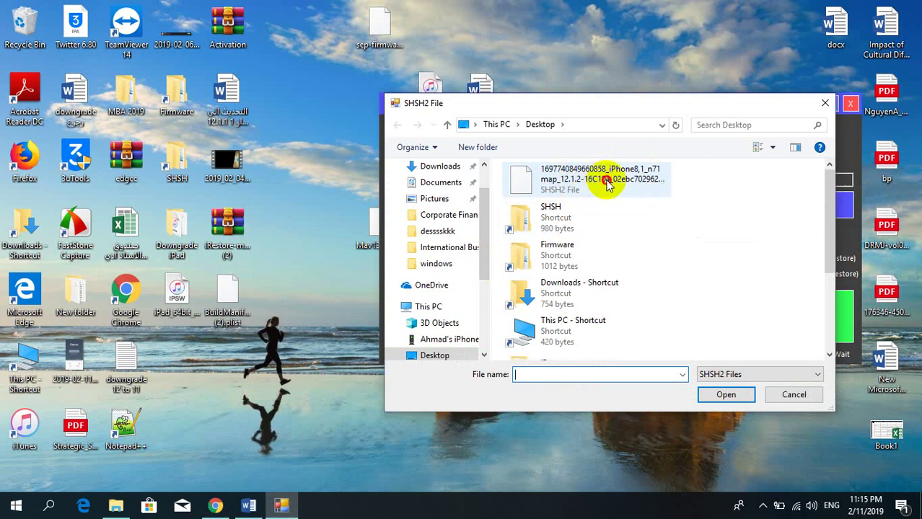
double_click(608, 184)
click(603, 264)
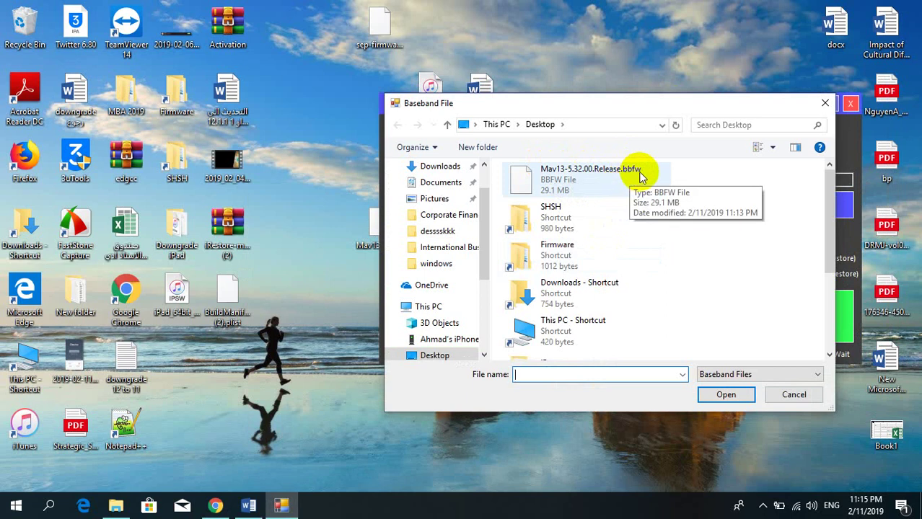
double_click(606, 178)
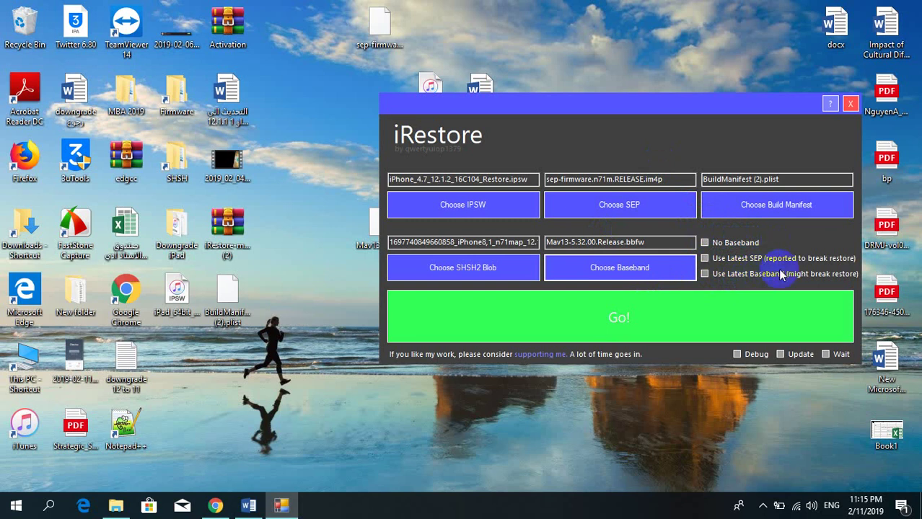
Step: Start the iRestore restore with the chosen IPSW, SEP, build manifest, SHSH2 blob and baseband files
click(612, 316)
click(508, 303)
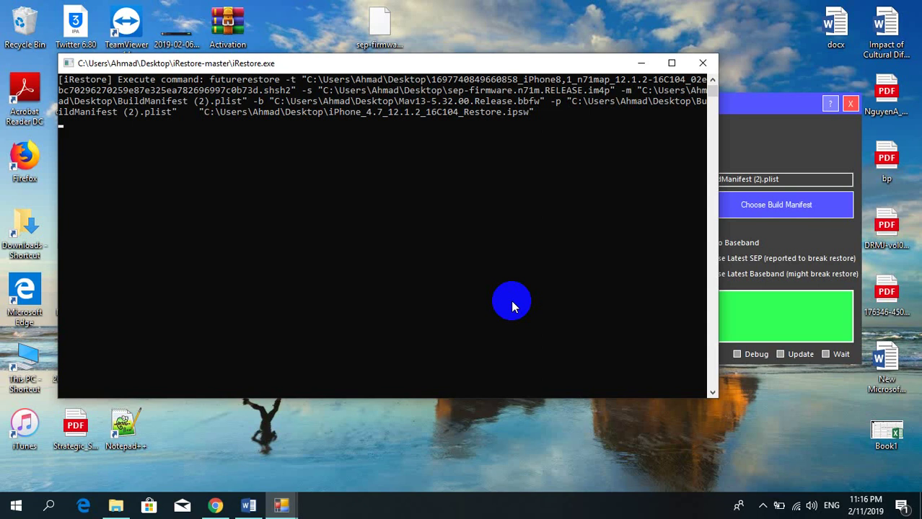
Step: Review the download links and nonce section in the 12.1.2 Word document, and return to the iRestore console
click(248, 506)
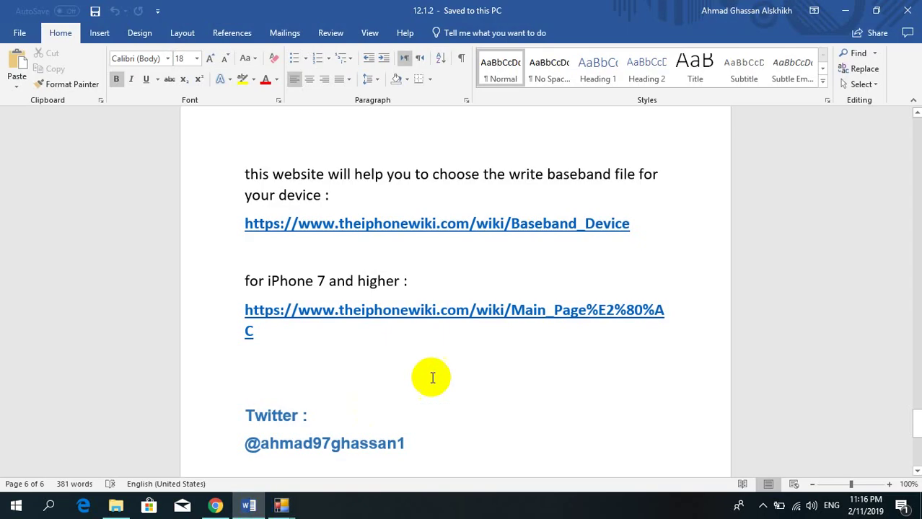
drag(912, 410, 889, 180)
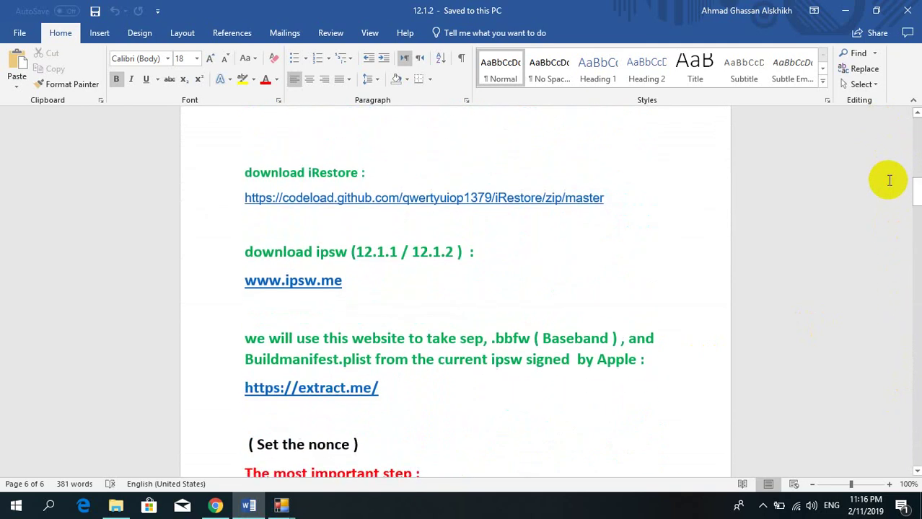
click(844, 10)
click(656, 167)
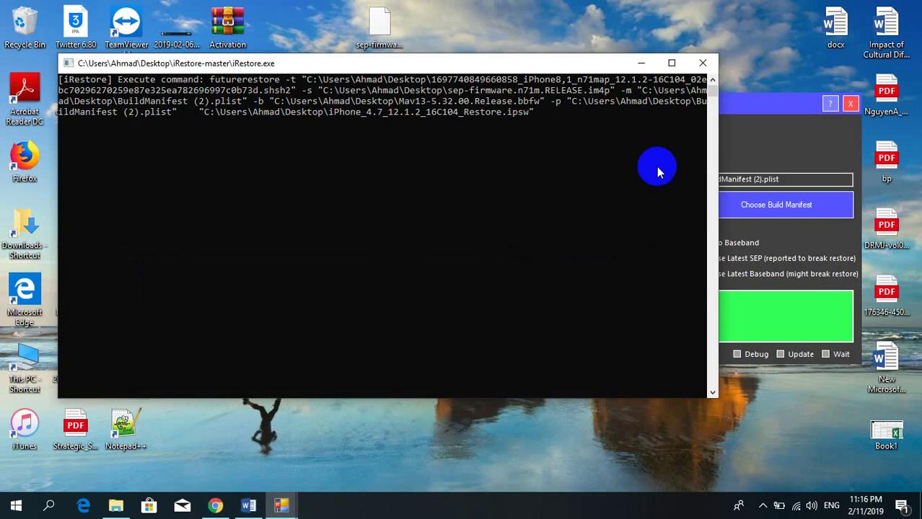